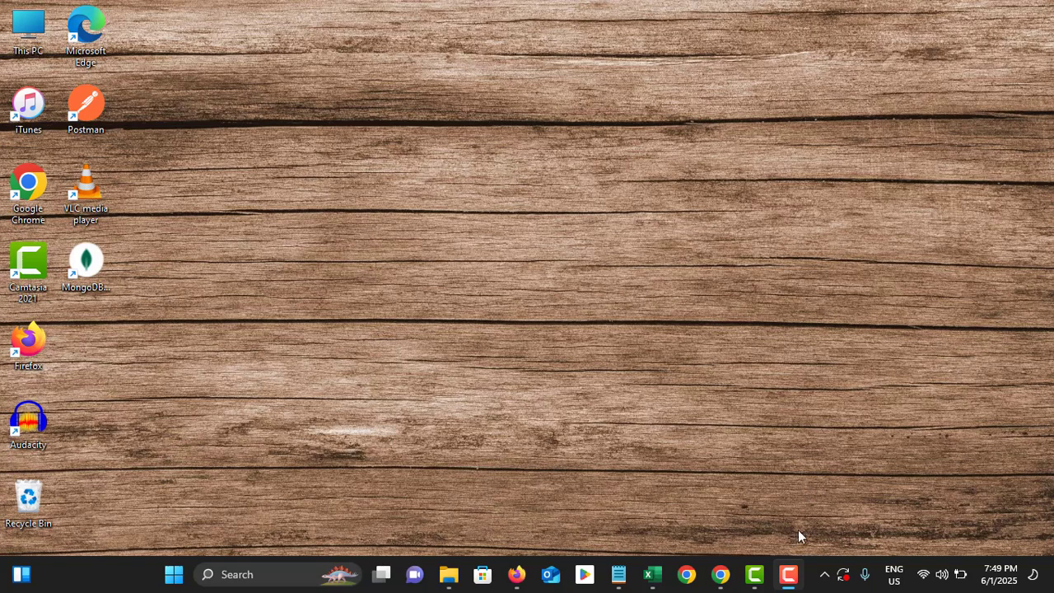
# In Chrome, search Google for 'creeate windows 11 media tool'.
pyautogui.click(720, 574)
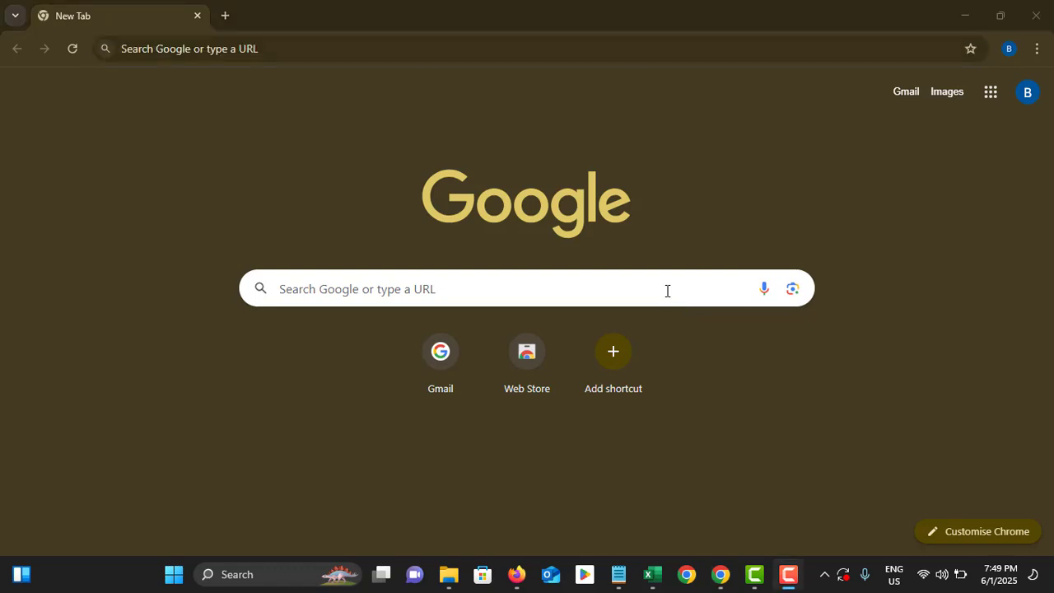
pyautogui.click(415, 40)
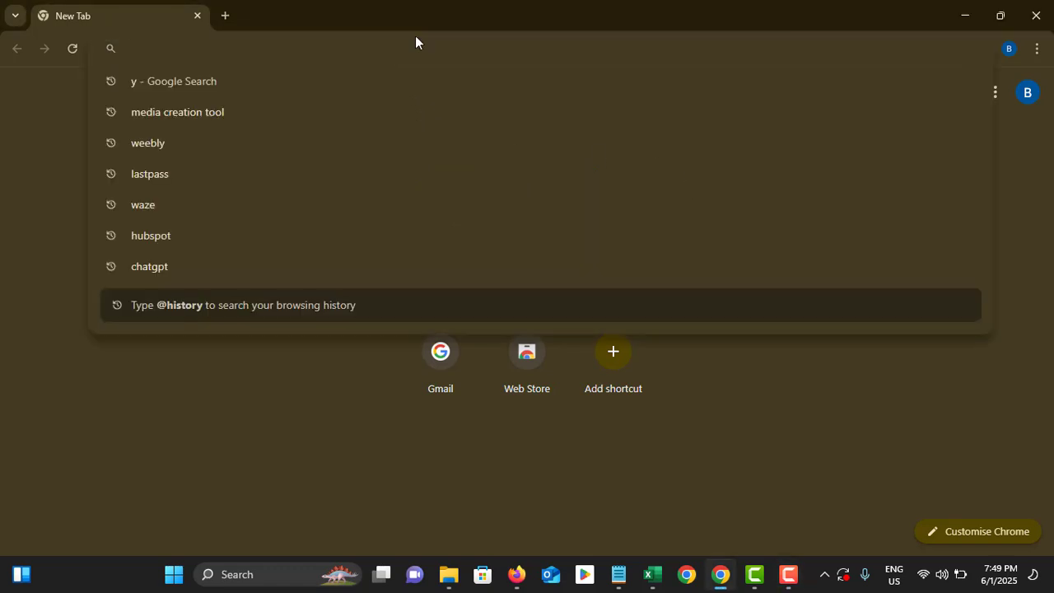
pyautogui.write('creeate ')
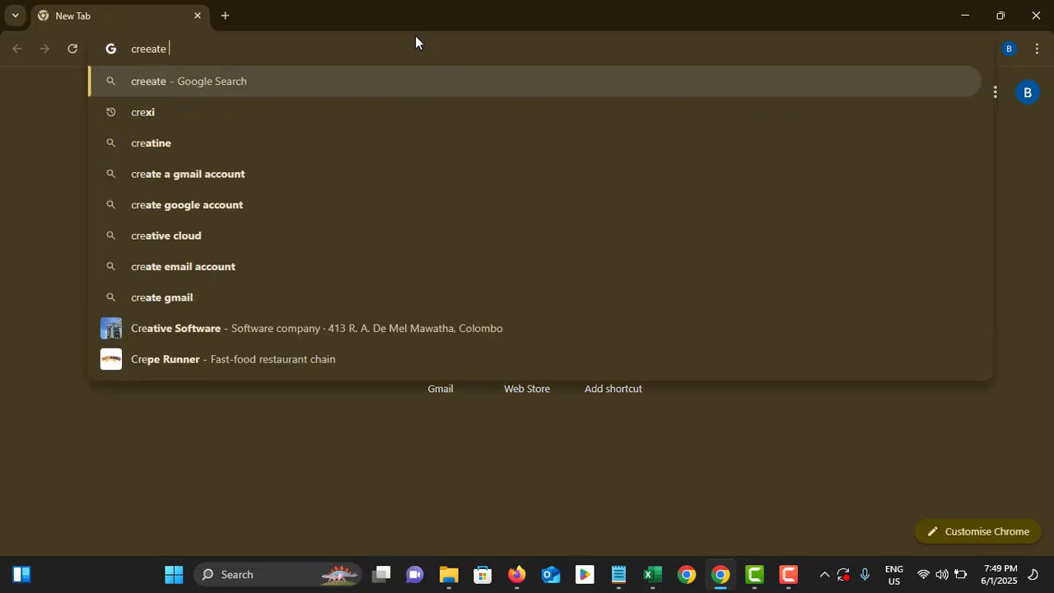
pyautogui.write('windows 11 ')
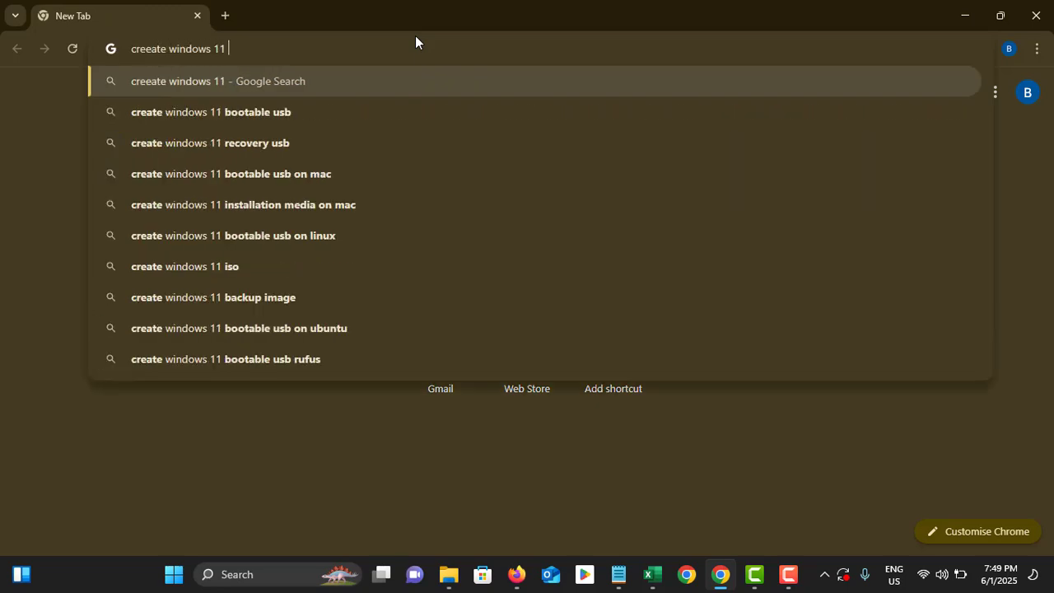
pyautogui.write('media ')
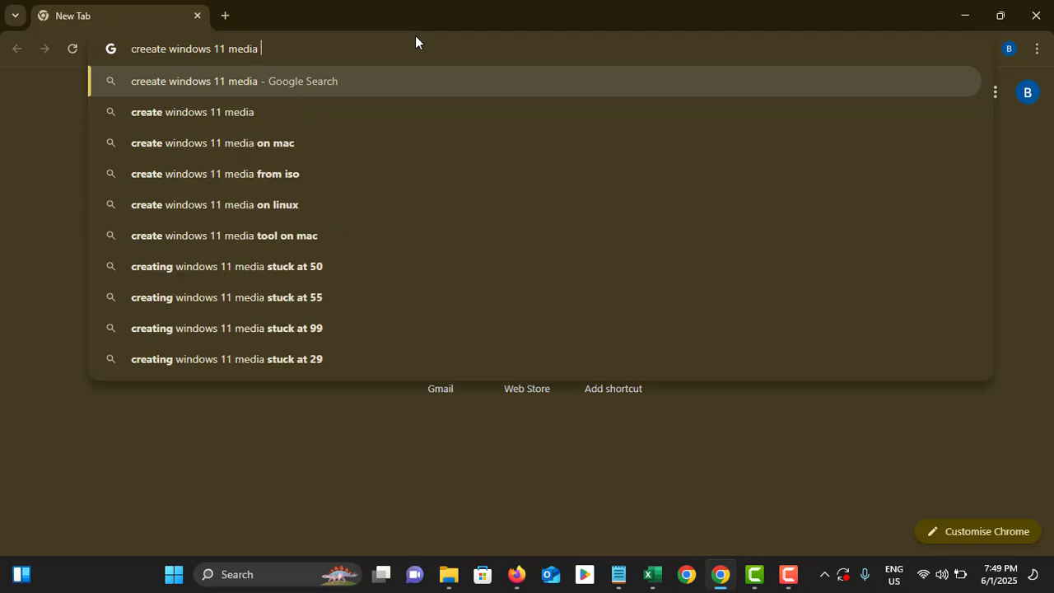
pyautogui.write('tool')
pyautogui.press('Return')
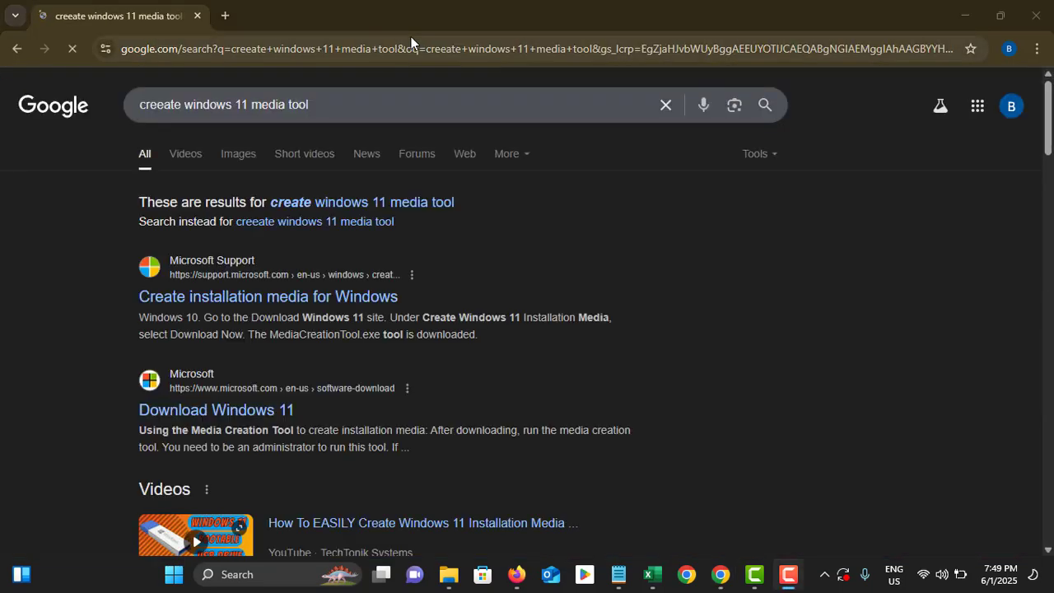
# Download the media creation tool from Microsoft's Download Windows 11 page and show it in Downloads.
pyautogui.click(208, 412)
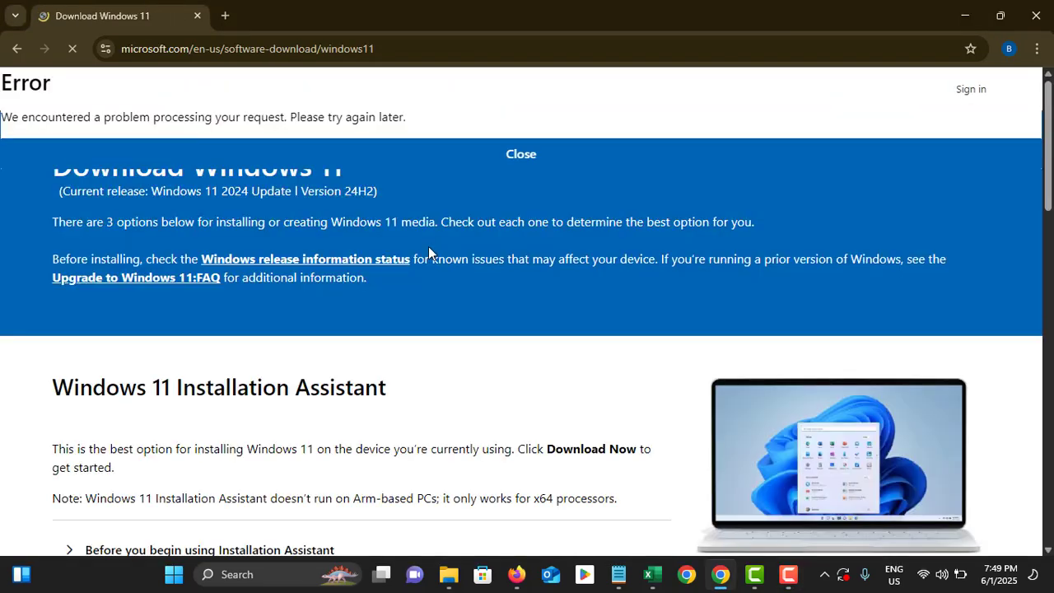
pyautogui.scroll(-4, 362, 234)
pyautogui.scroll(2, 355, 233)
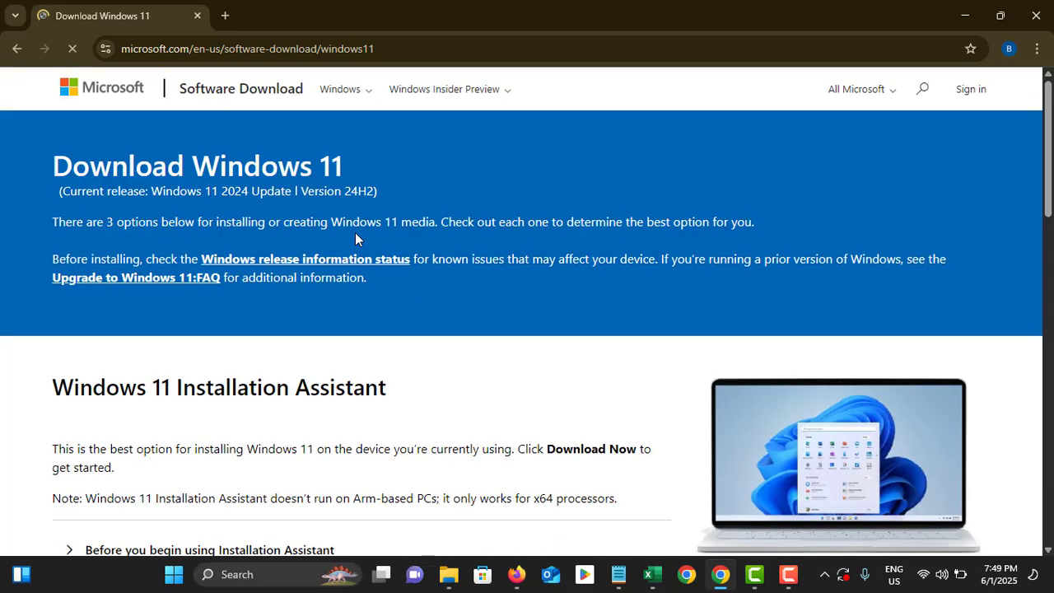
pyautogui.scroll(-5, 355, 237)
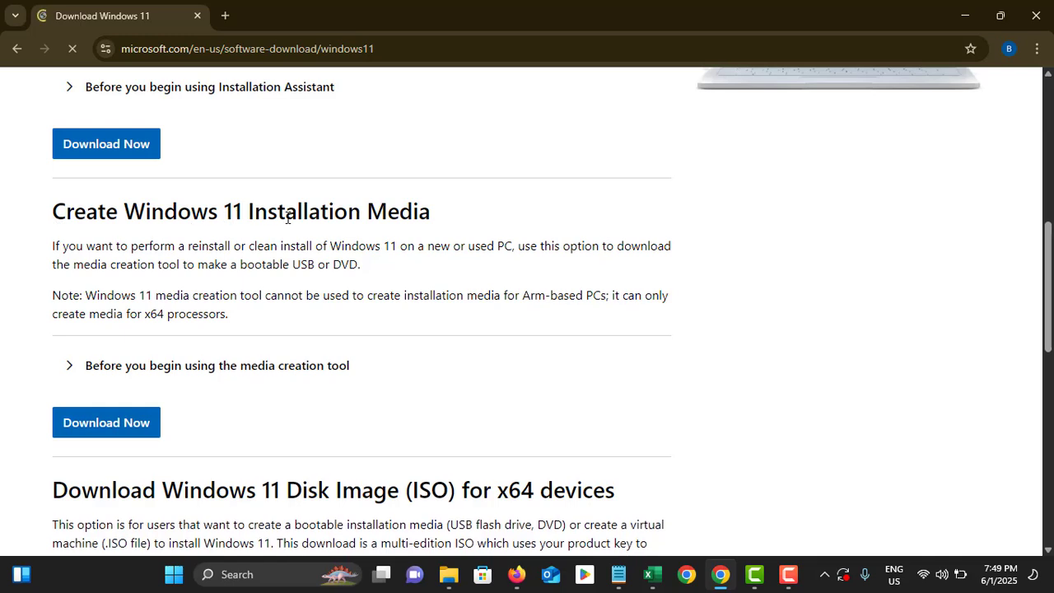
pyautogui.click(95, 423)
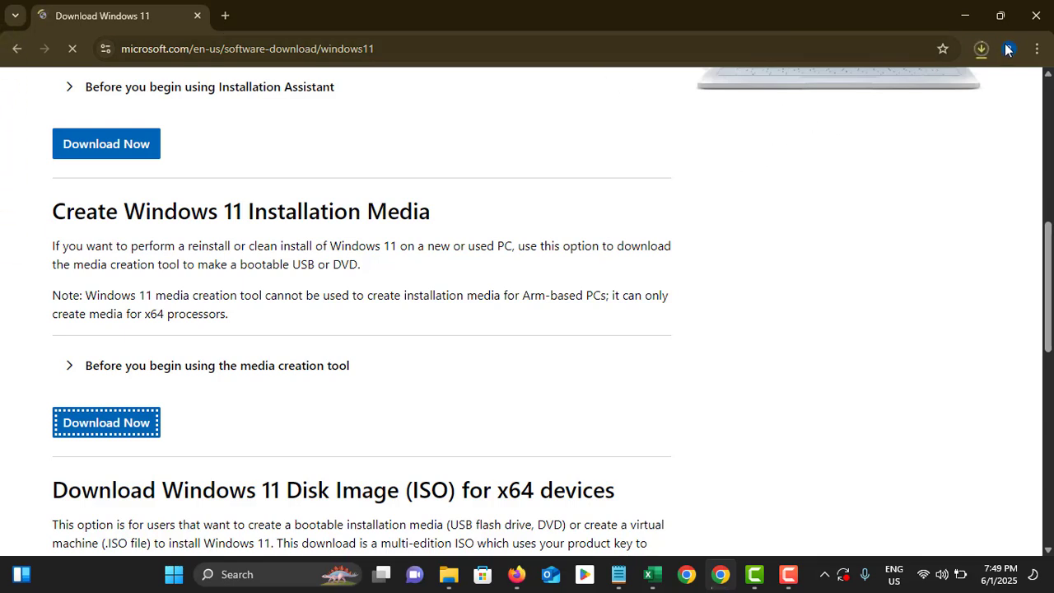
pyautogui.click(982, 48)
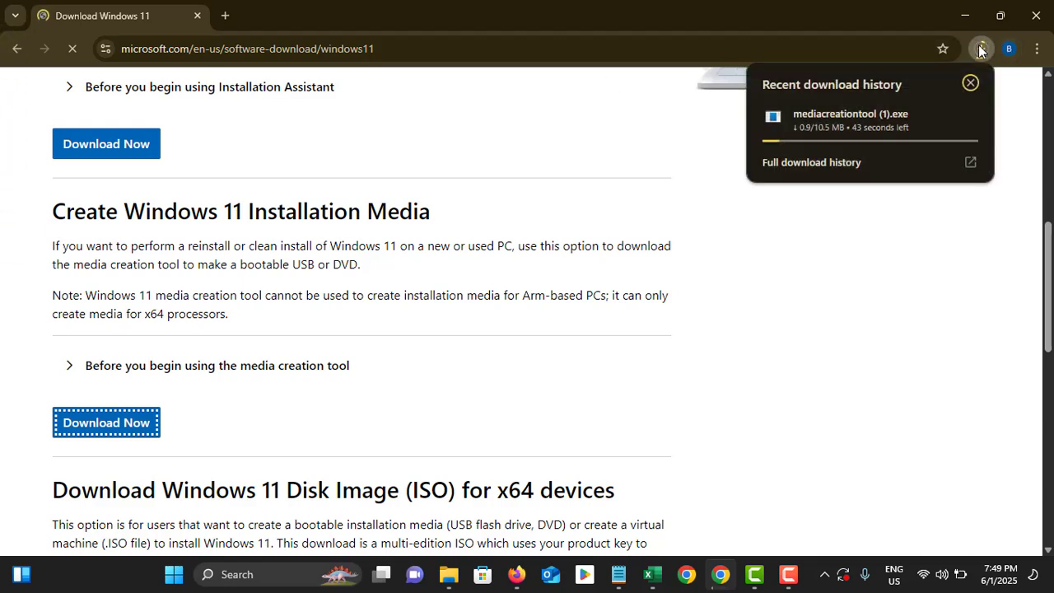
pyautogui.click(854, 118)
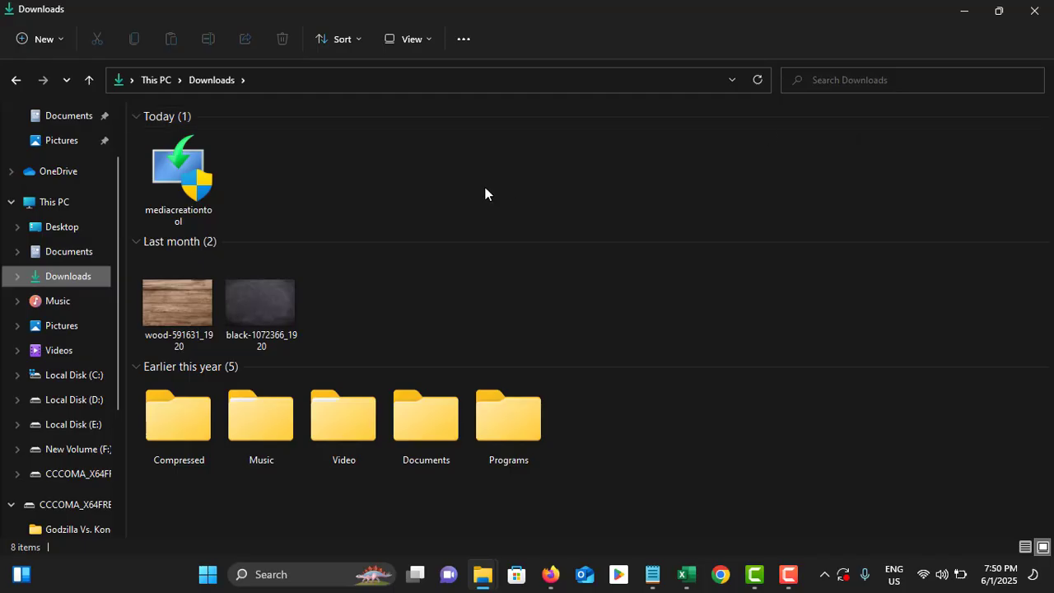
# Run mediacreationtool from the Downloads folder to start Windows 11 Setup.
pyautogui.click(167, 170)
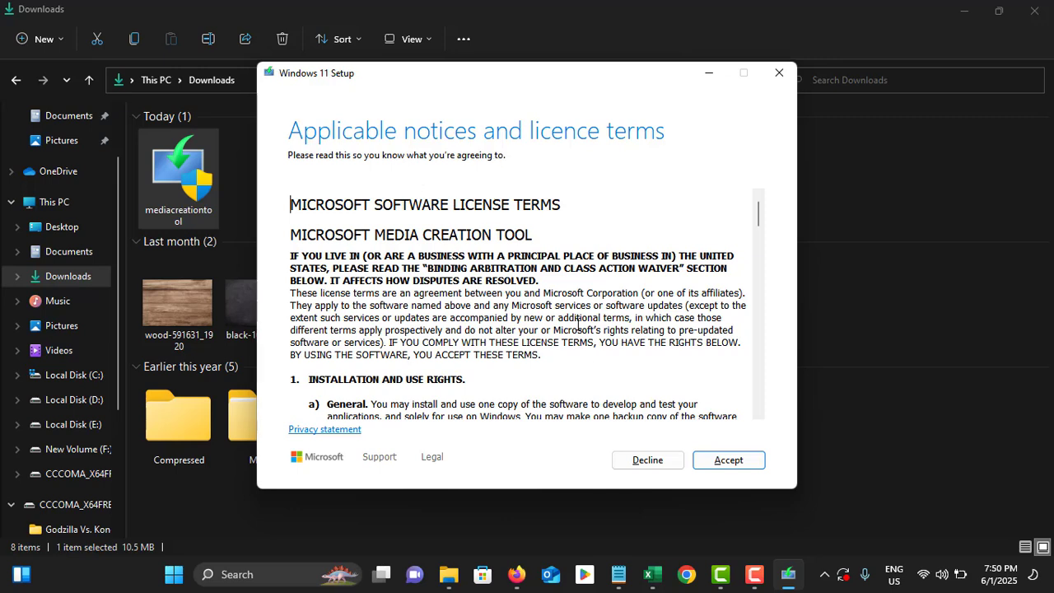
# Accept the licence terms and keep the recommended English (United Kingdom) Windows 11 edition.
pyautogui.click(725, 460)
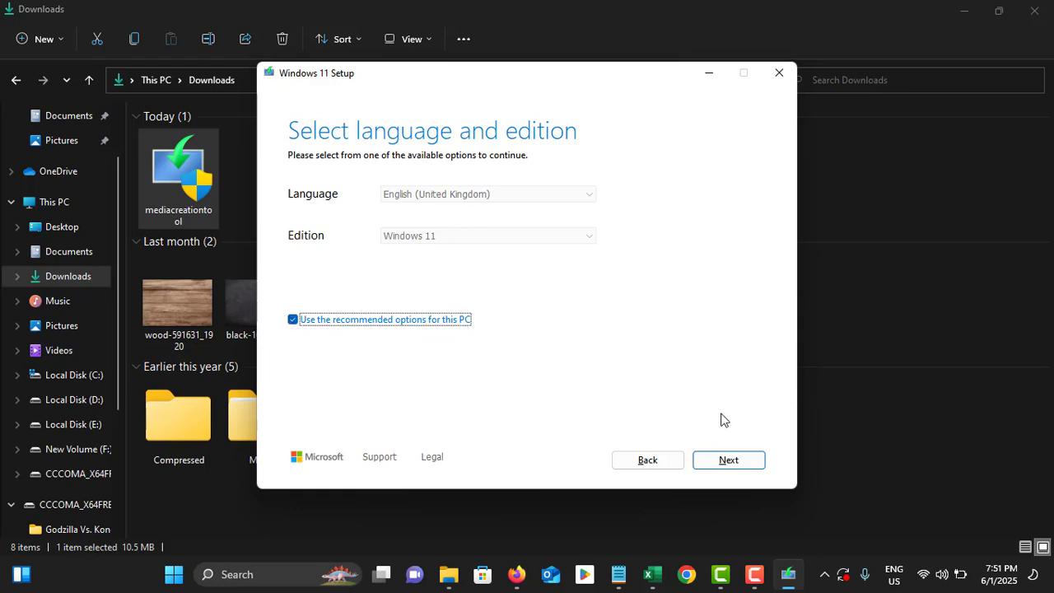
pyautogui.click(719, 462)
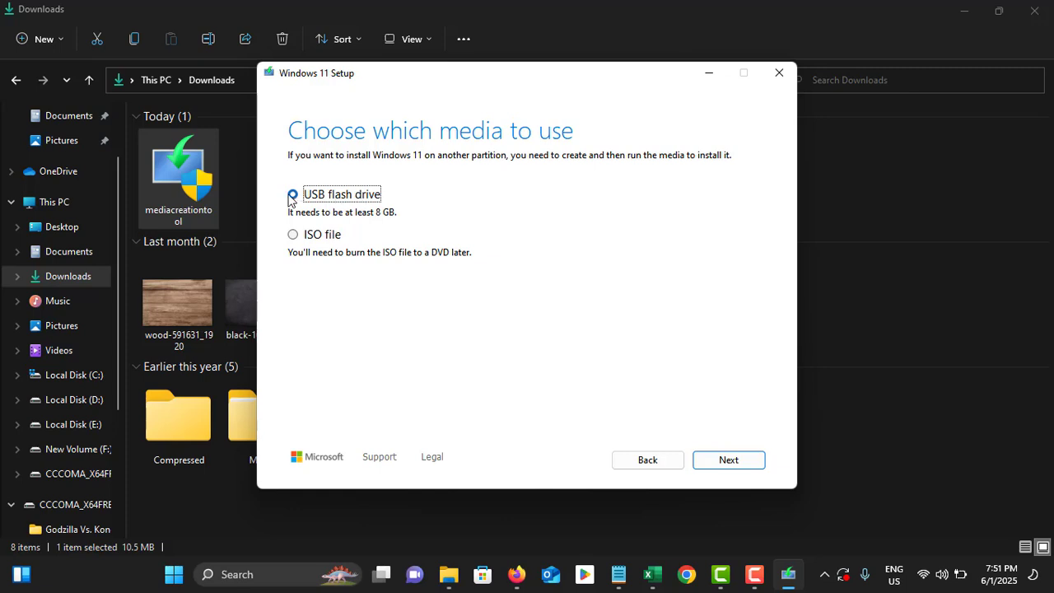
# Pick USB flash drive, select removable drive G: and start downloading Windows 11.
pyautogui.click(730, 462)
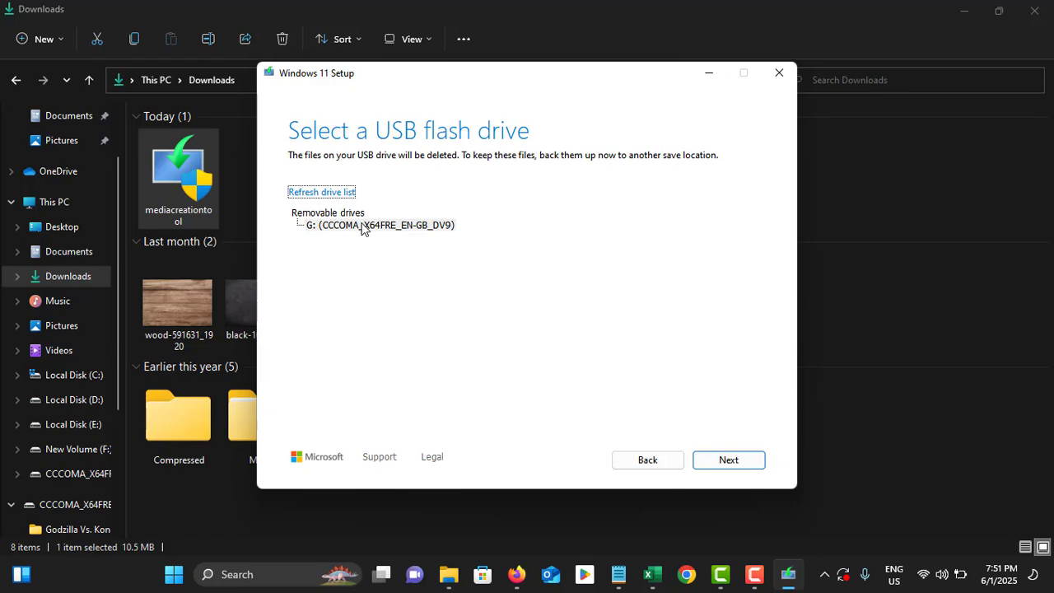
pyautogui.click(318, 193)
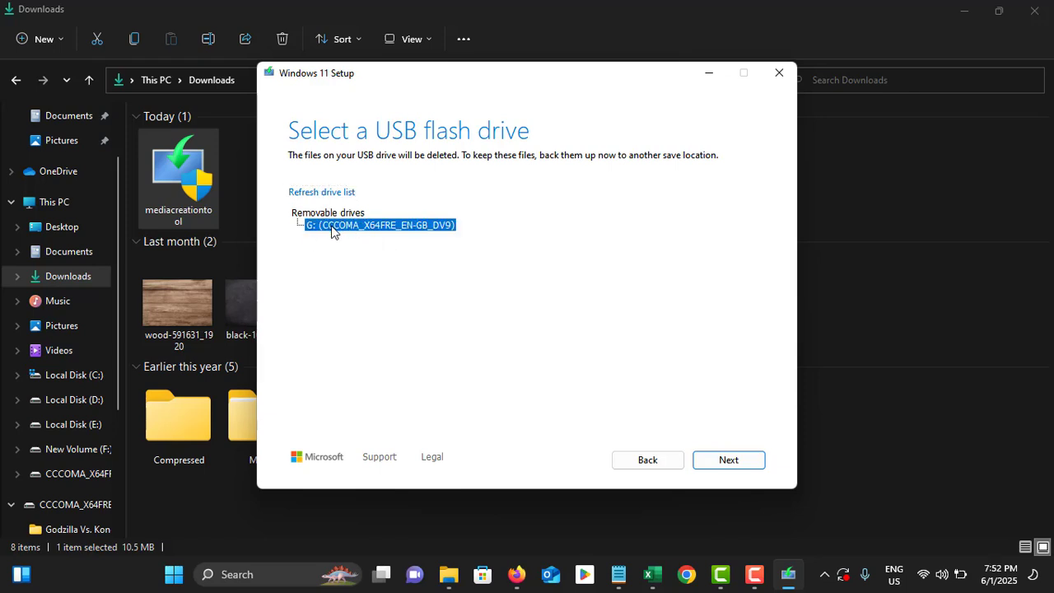
pyautogui.click(730, 459)
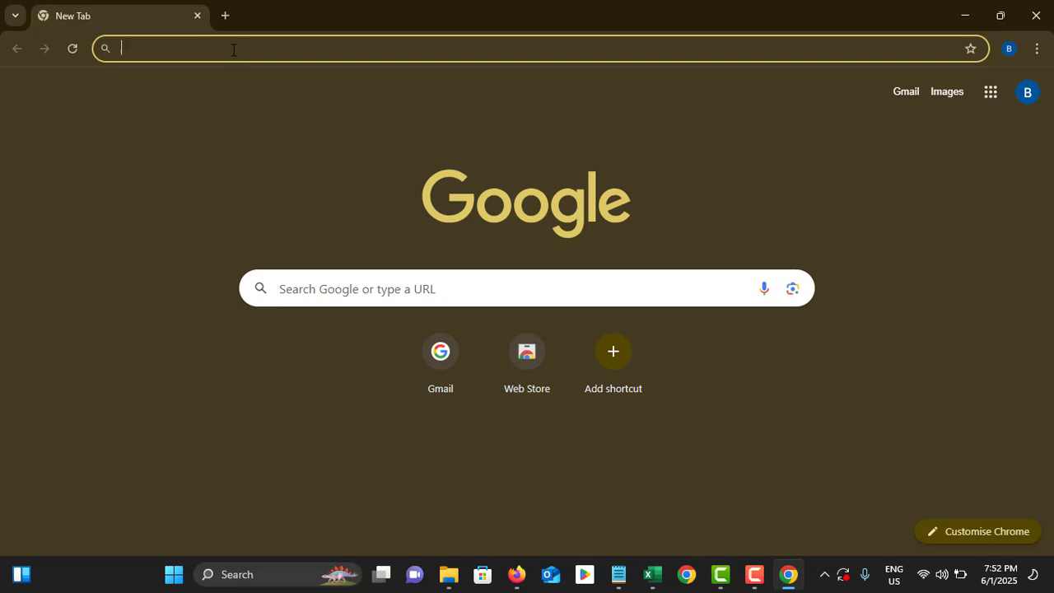
# Search for 'rufus dwnload' and go to the official rufus.ie website.
pyautogui.click(233, 49)
pyautogui.write('ruf')
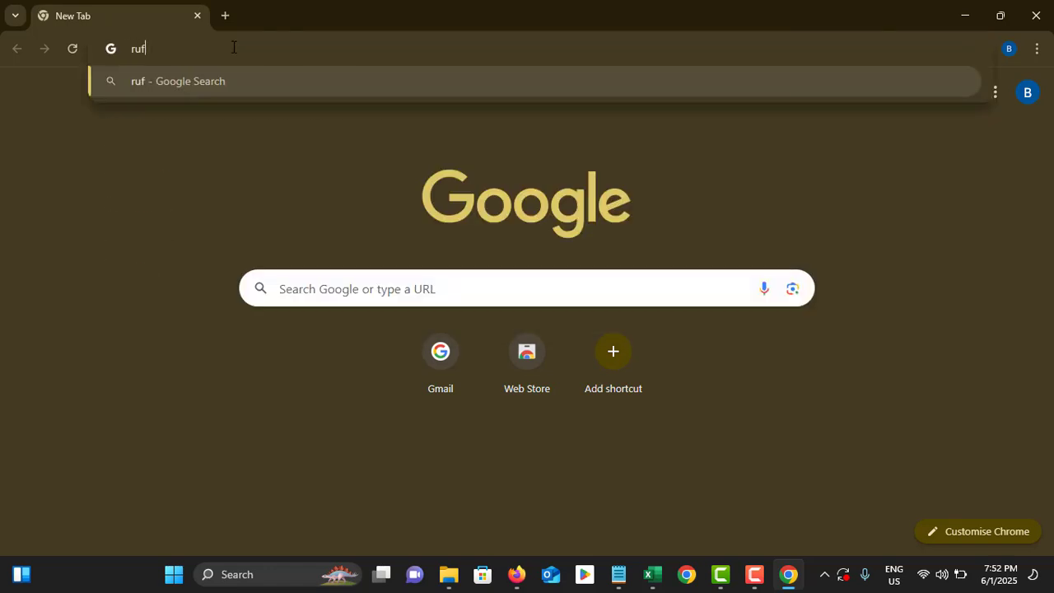
pyautogui.write('us dwnload')
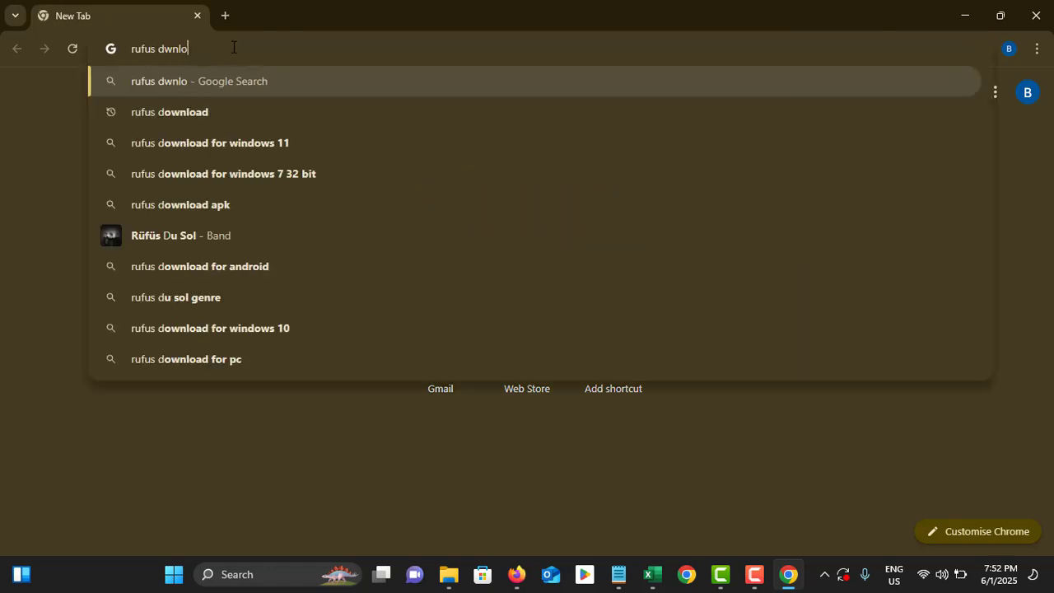
pyautogui.press('Return')
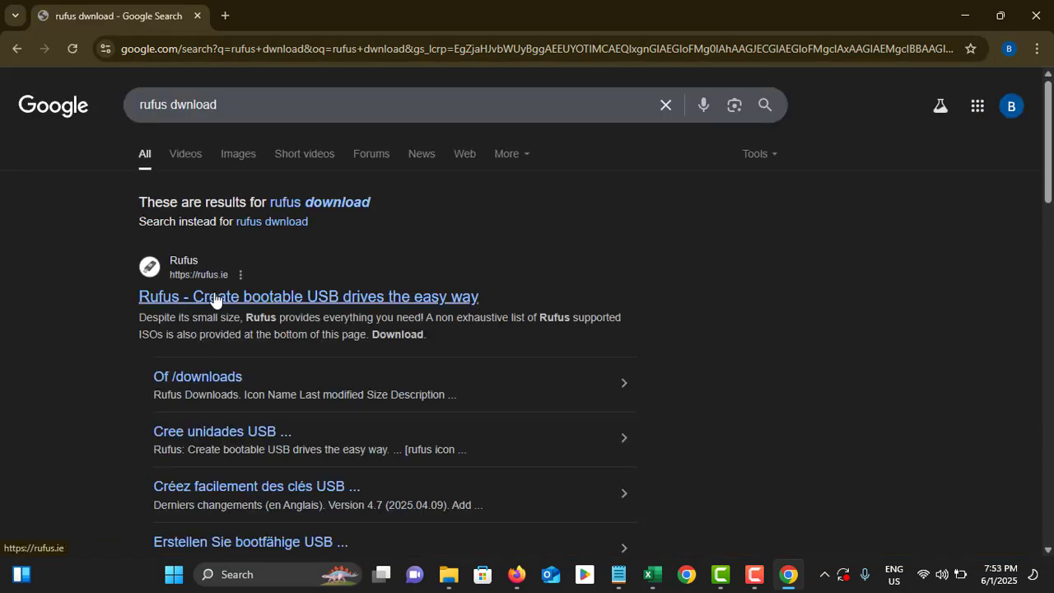
pyautogui.click(241, 300)
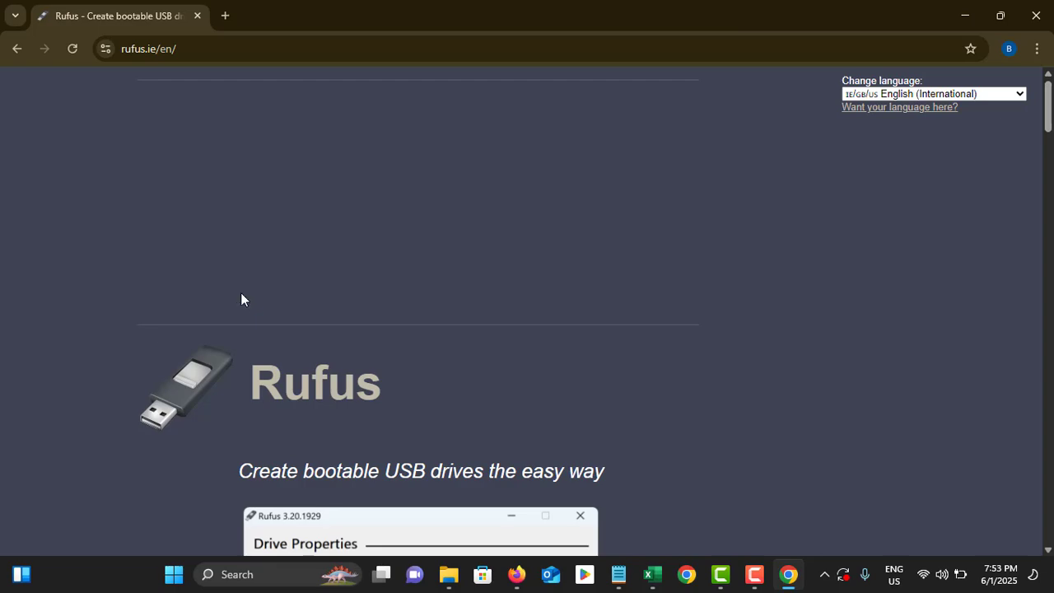
pyautogui.scroll(-10, 242, 299)
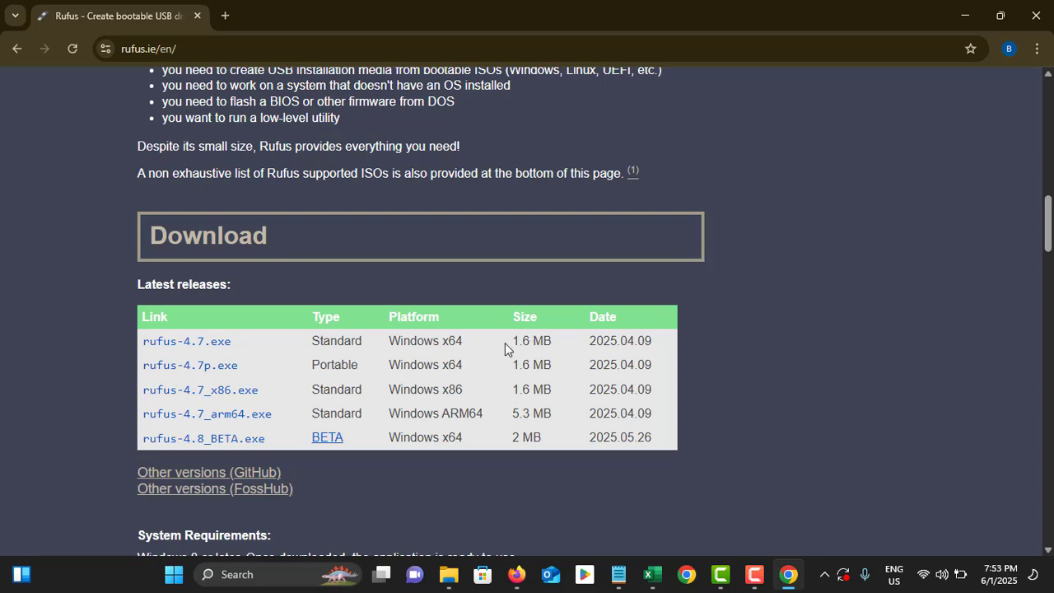
# Download the x64 rufus-4.7.exe, launch it, and close the browser.
pyautogui.click(176, 342)
pyautogui.click(978, 49)
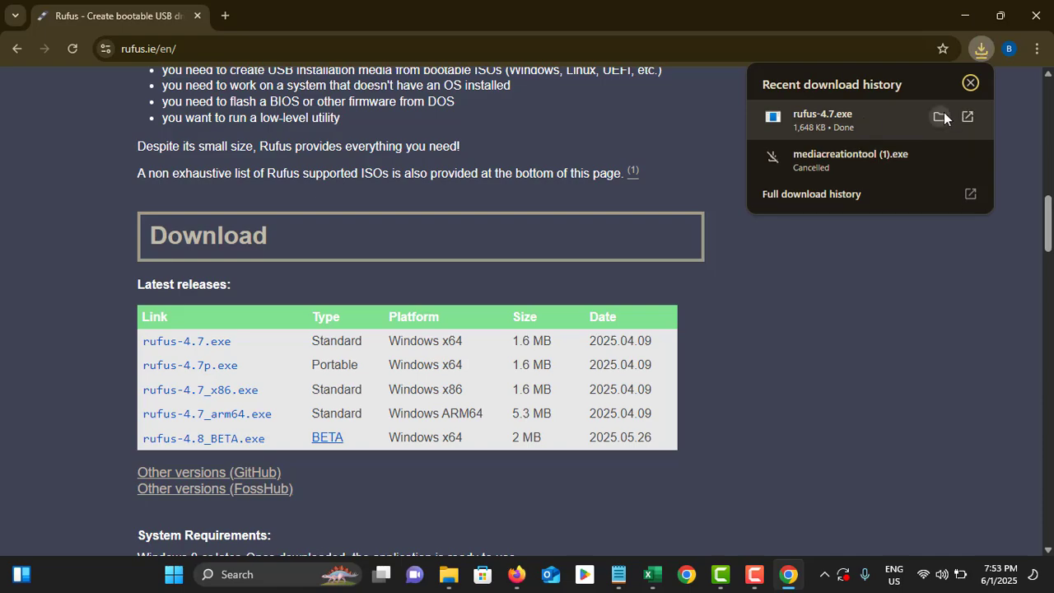
pyautogui.click(945, 114)
pyautogui.click(1040, 13)
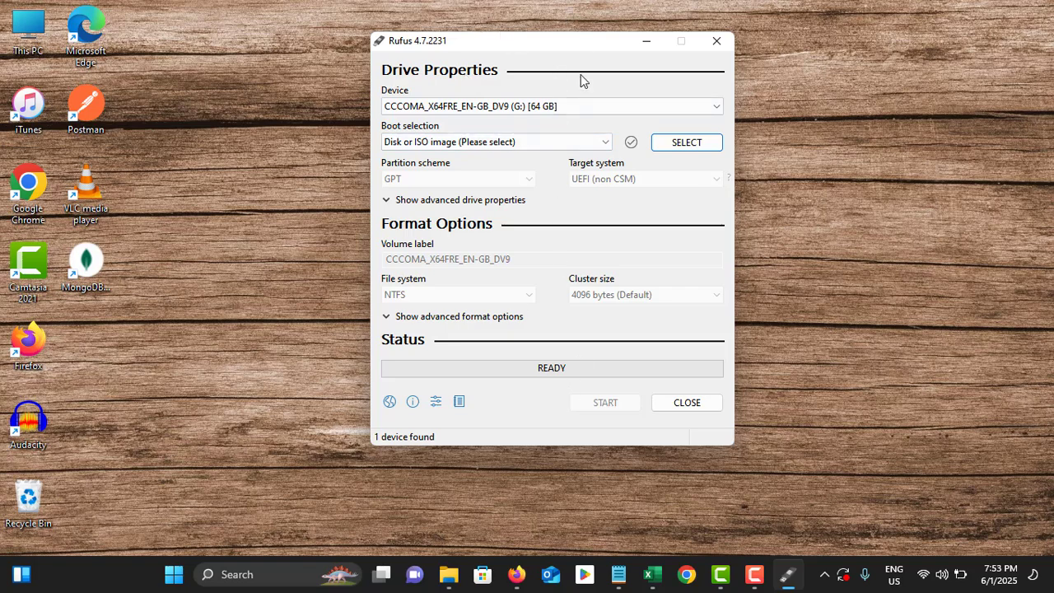
# Move the Rufus window to the left, keeping the 64 GB USB drive G: as device.
pyautogui.moveTo(536, 53); pyautogui.dragTo(353, 77)
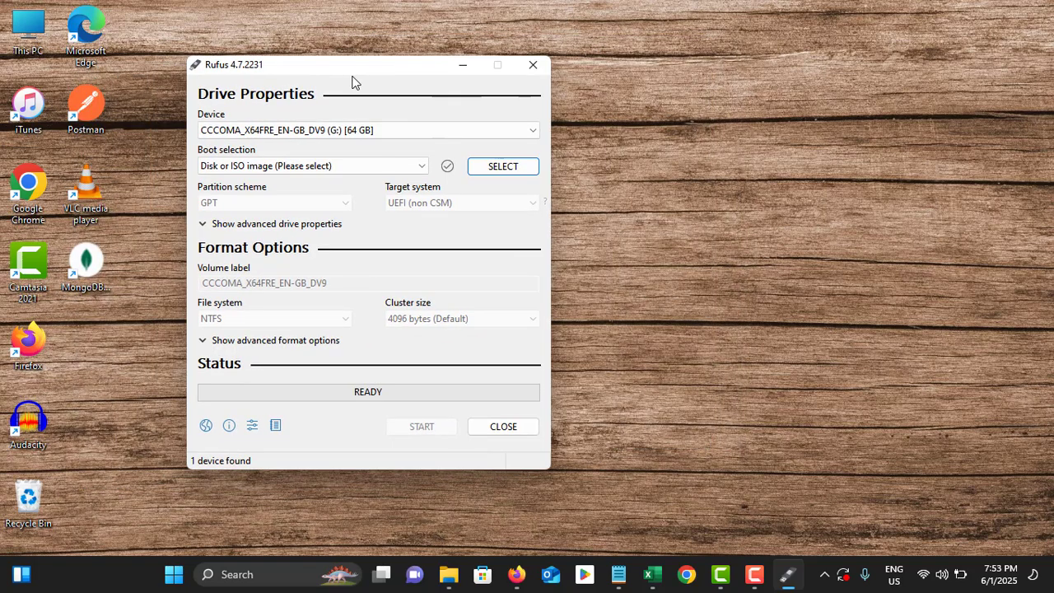
pyautogui.click(397, 130)
pyautogui.click(397, 131)
# Reopen Chrome, search 'windows 11 creation tool' and open Microsoft's Download Windows 11 page.
pyautogui.click(686, 575)
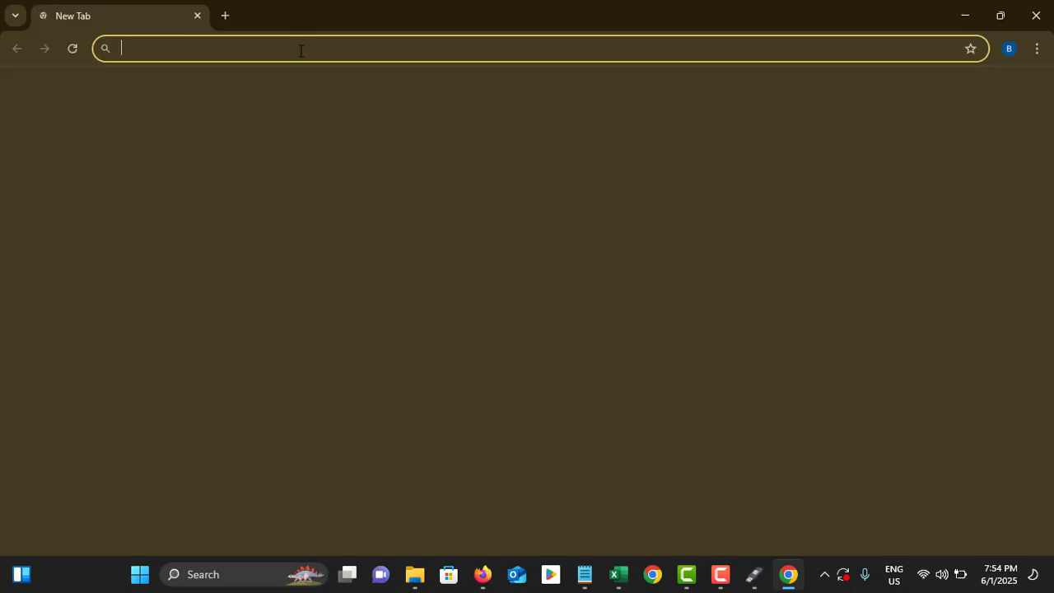
pyautogui.click(300, 51)
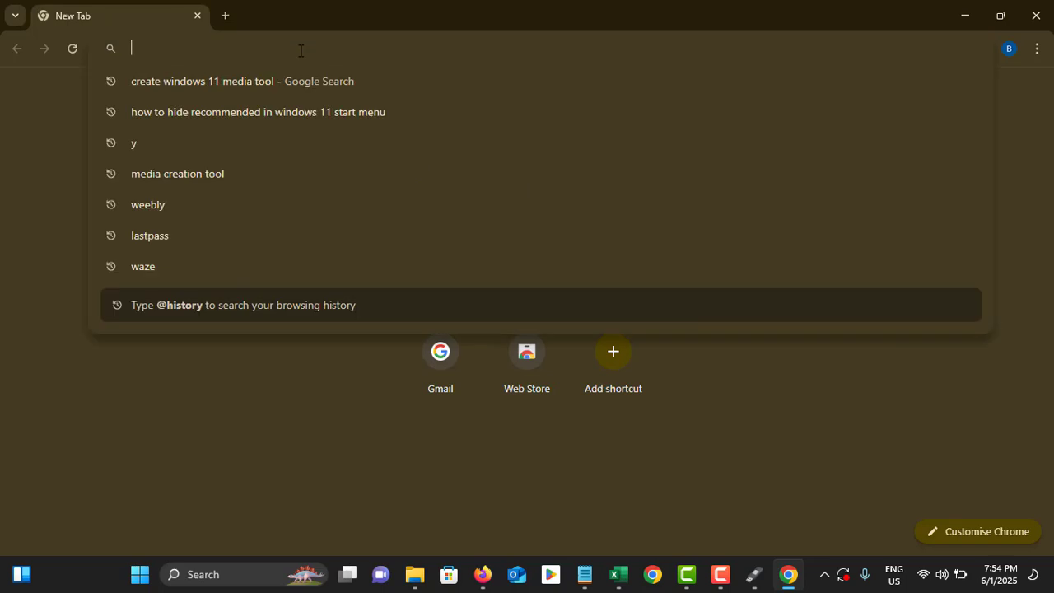
pyautogui.write('windows')
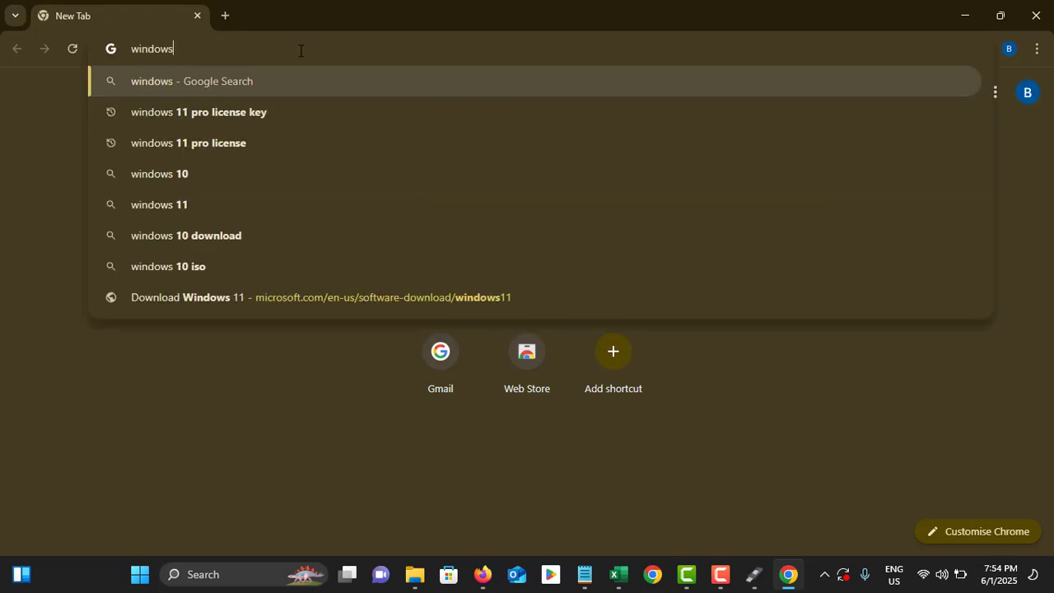
pyautogui.write(' 11 crea')
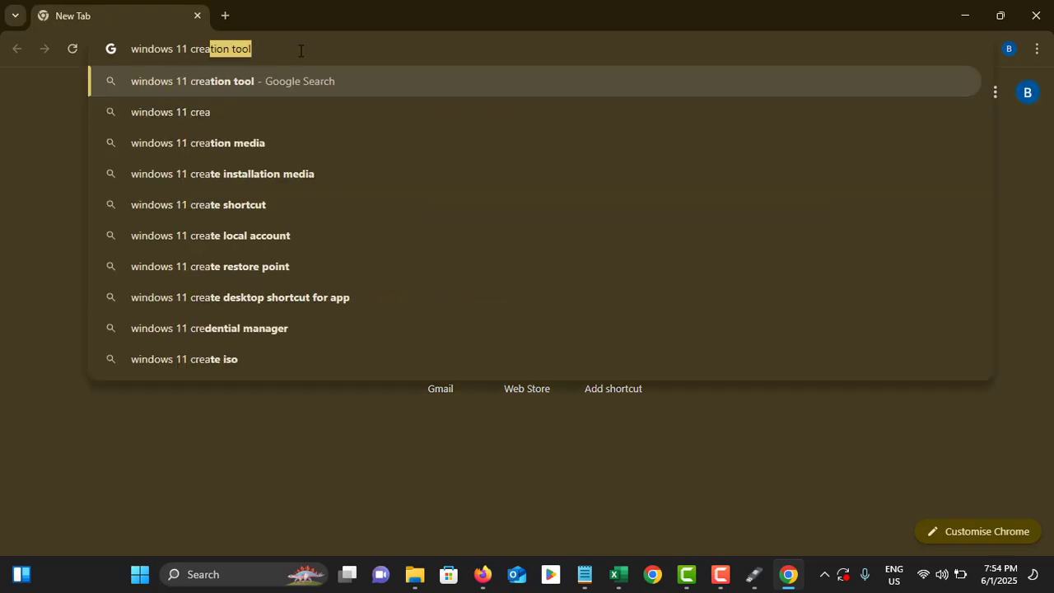
pyautogui.write('tion tool')
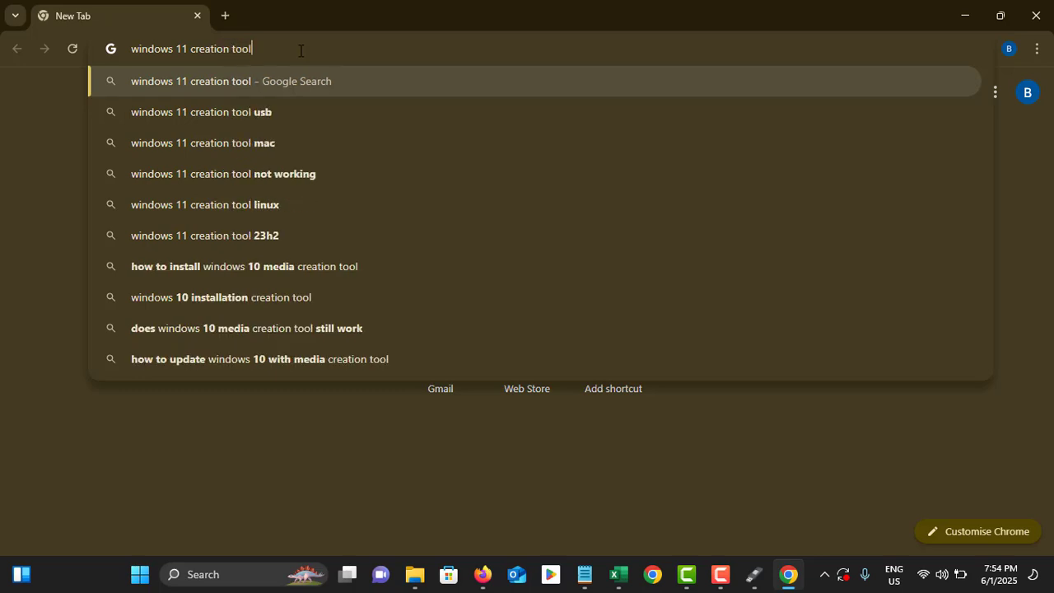
pyautogui.press('Return')
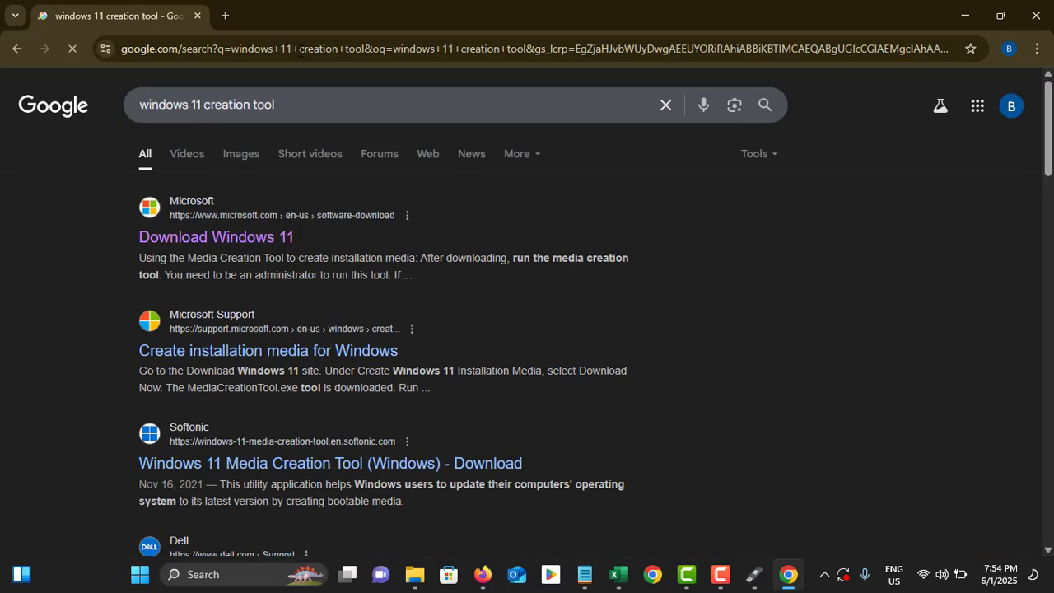
pyautogui.click(247, 238)
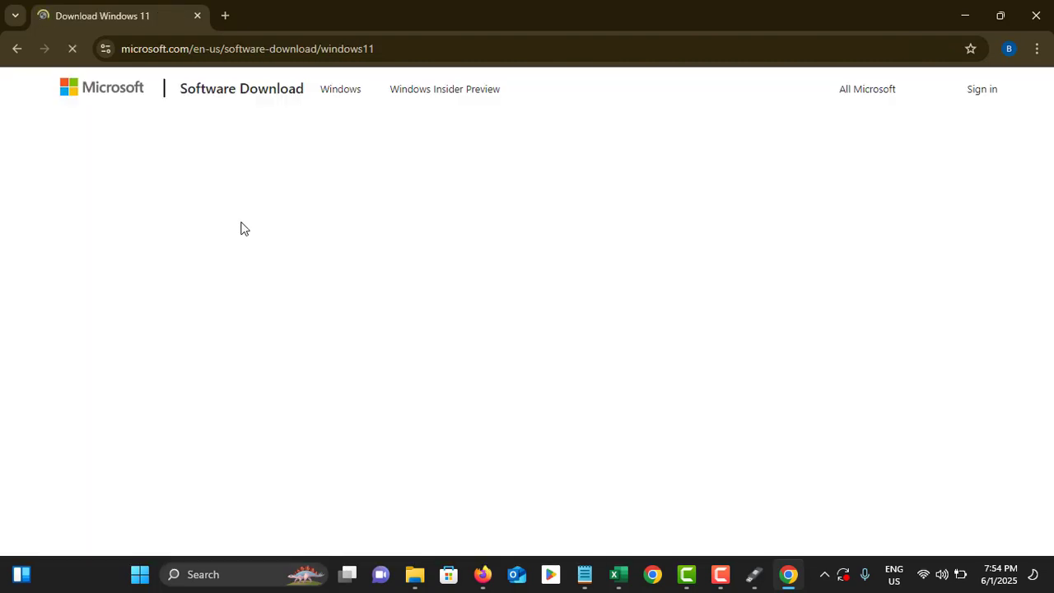
# Select 'Windows 11 (multi-edition ISO for x64 devices)' in the ISO download dropdown.
pyautogui.scroll(-7, 239, 220)
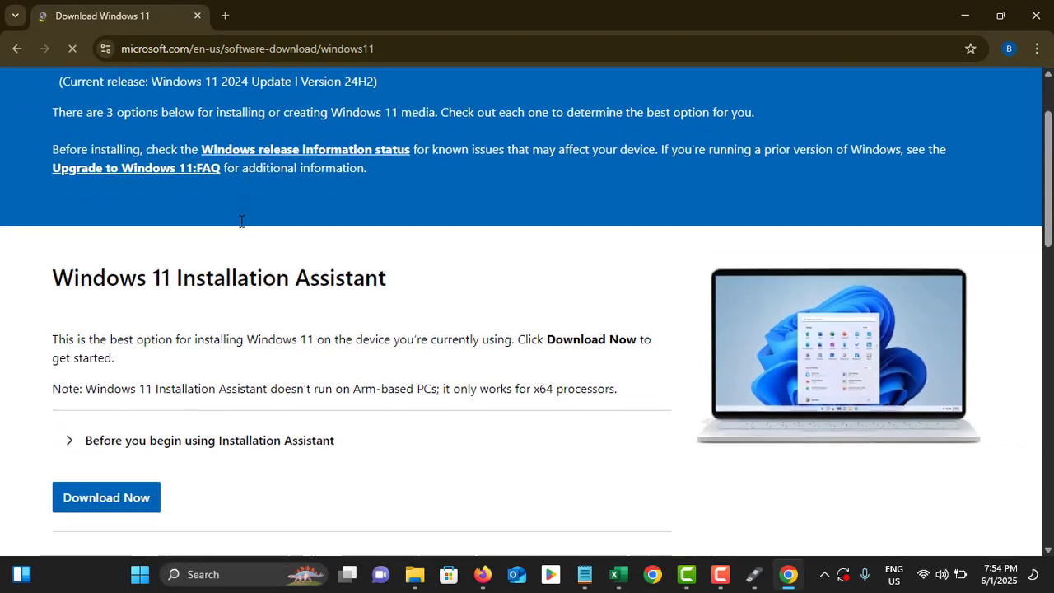
pyautogui.scroll(-1, 240, 227)
pyautogui.scroll(2, 238, 228)
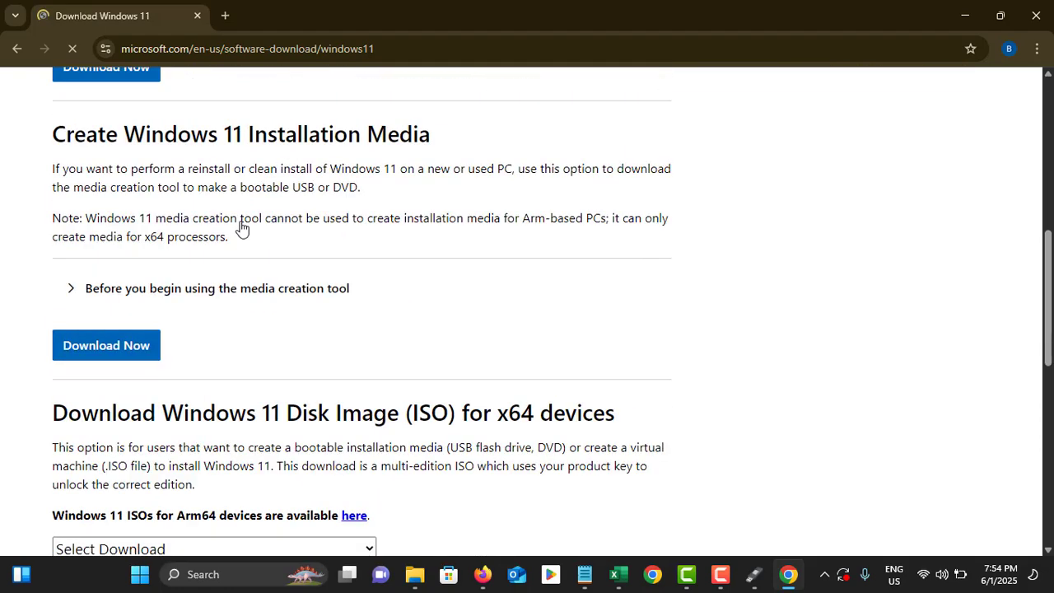
pyautogui.moveTo(48, 136); pyautogui.dragTo(450, 143)
pyautogui.click(273, 138)
pyautogui.scroll(-2, 262, 148)
pyautogui.scroll(-1, 167, 222)
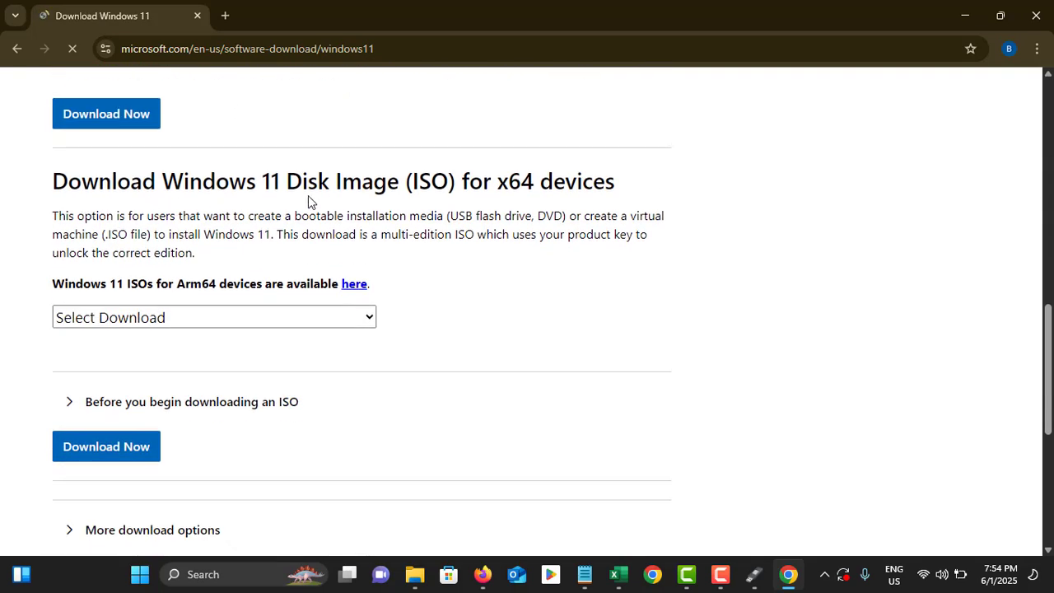
pyautogui.click(135, 317)
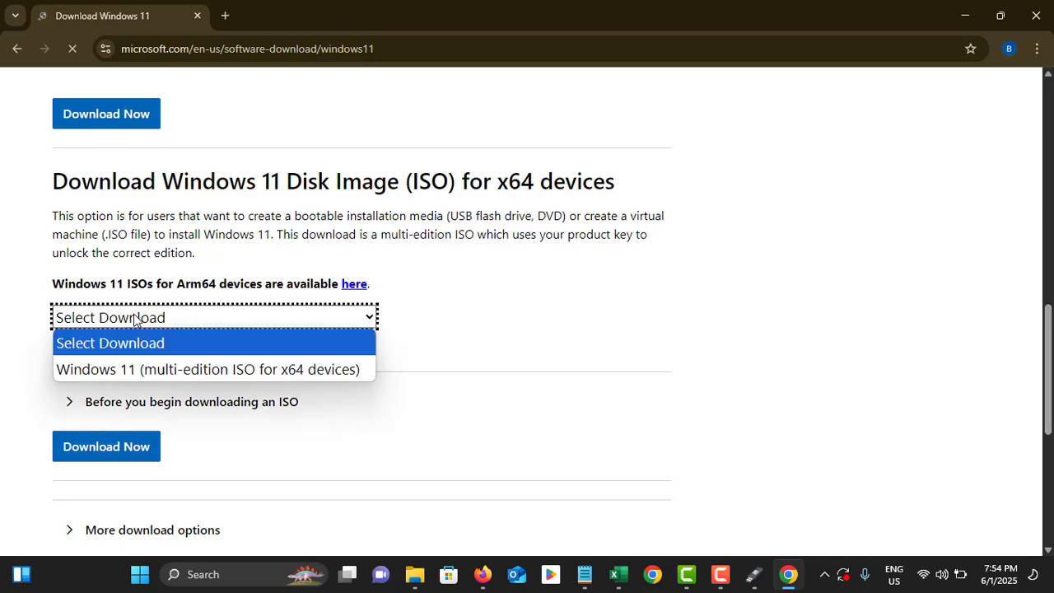
pyautogui.click(154, 370)
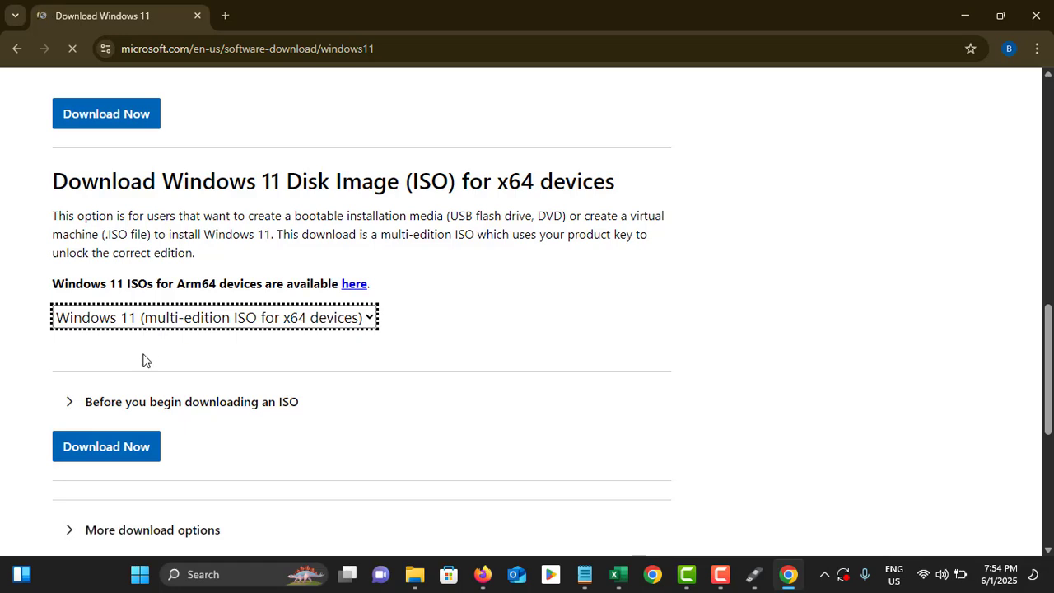
pyautogui.click(117, 451)
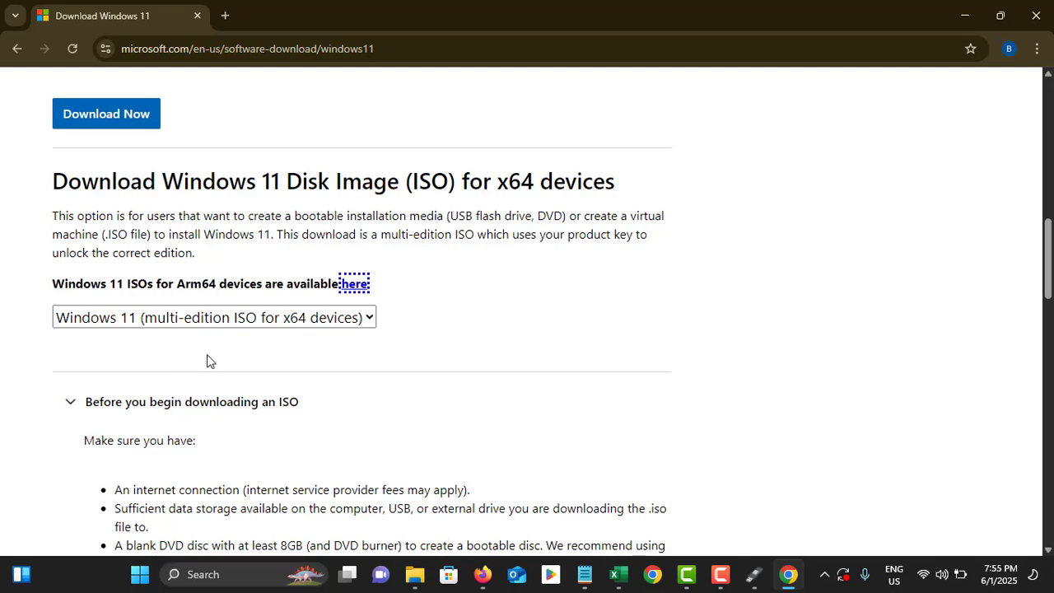
# Check the Arm64 ISO download options in a new tab, then close that tab.
pyautogui.click(354, 284)
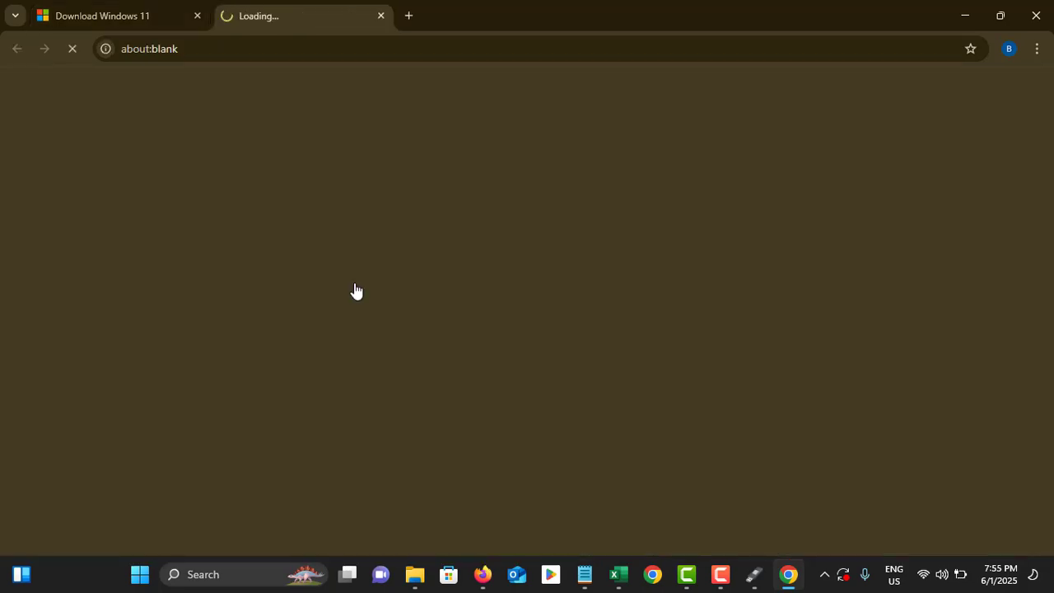
pyautogui.scroll(-3, 285, 212)
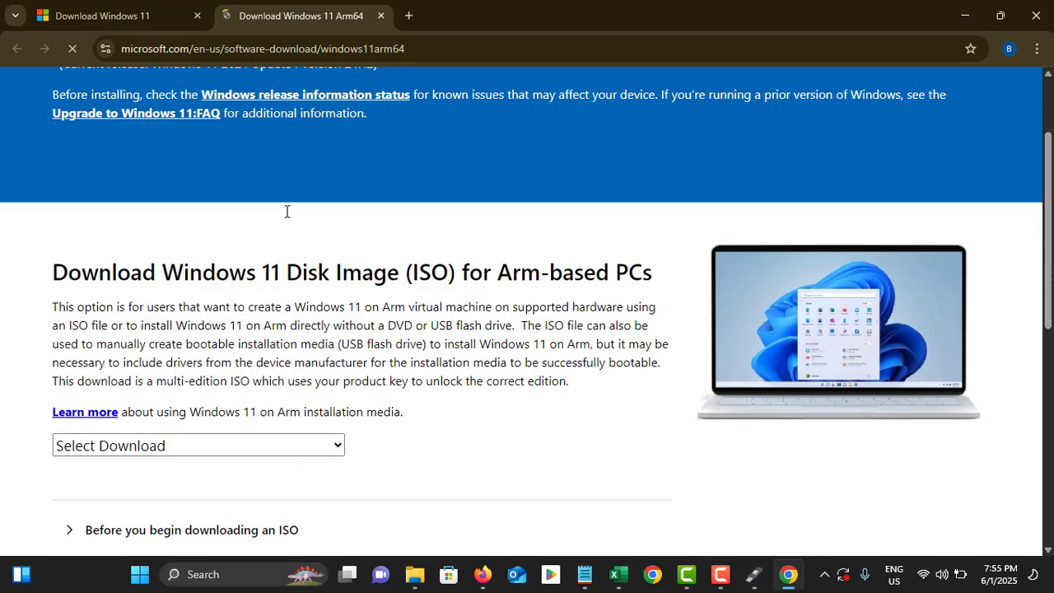
pyautogui.click(215, 343)
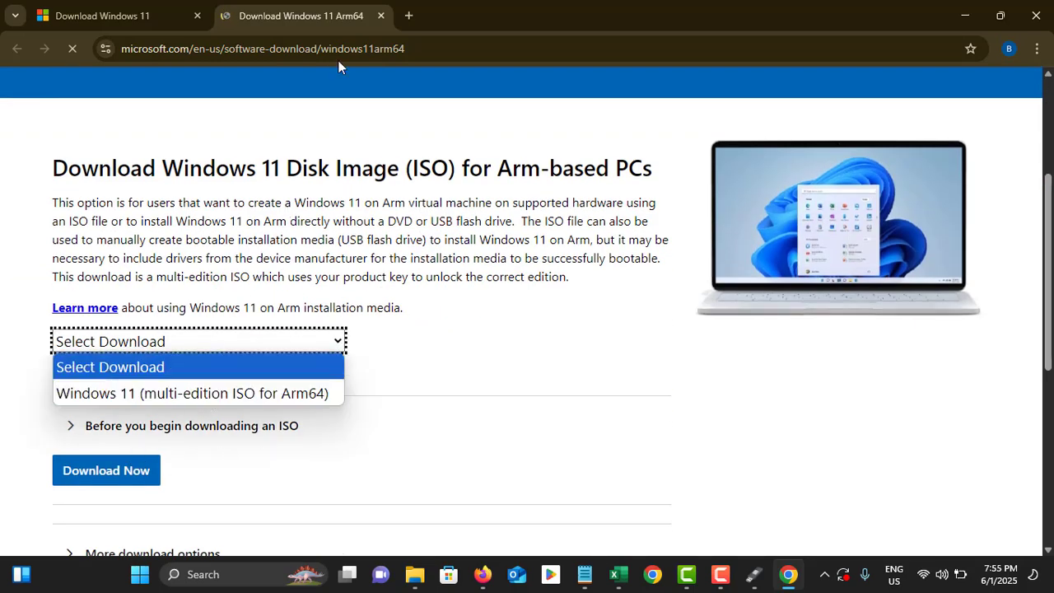
pyautogui.click(376, 24)
pyautogui.click(380, 16)
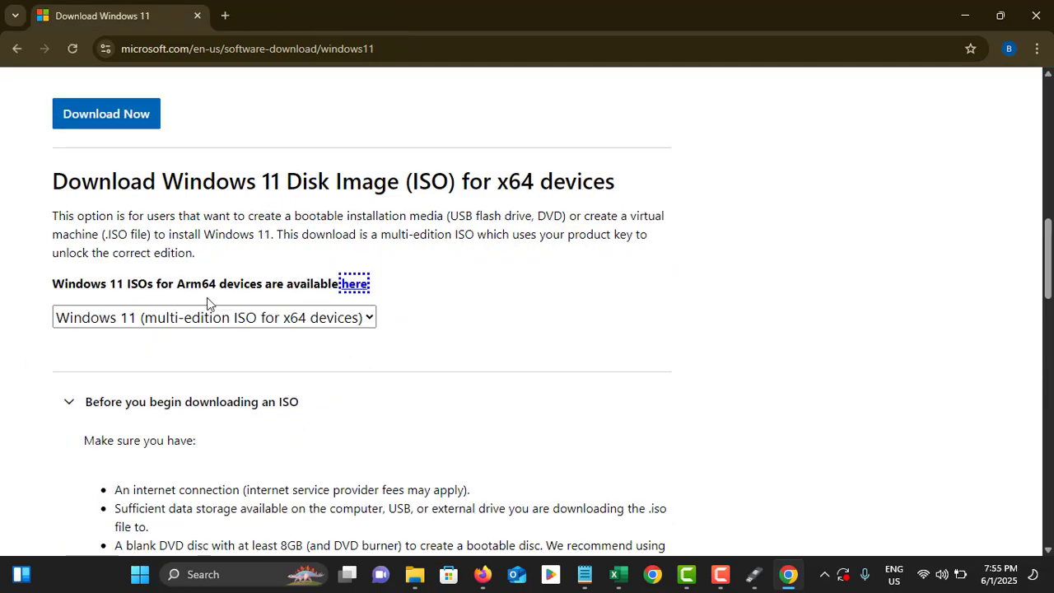
# Toggle the 'Before you begin downloading an ISO' notes on the x64 page.
pyautogui.scroll(-4, 205, 313)
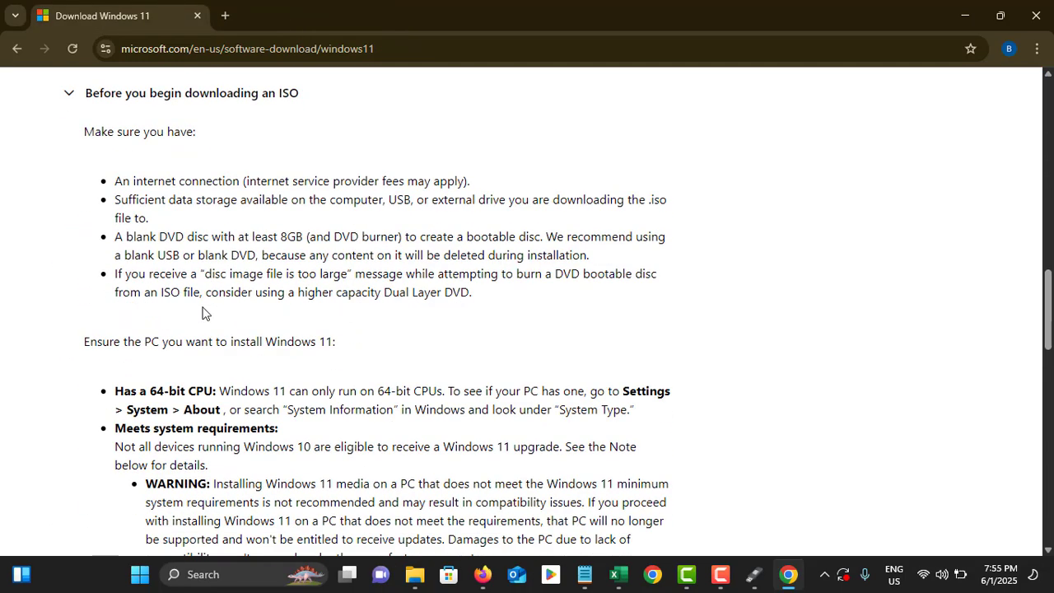
pyautogui.scroll(4, 206, 310)
pyautogui.click(71, 401)
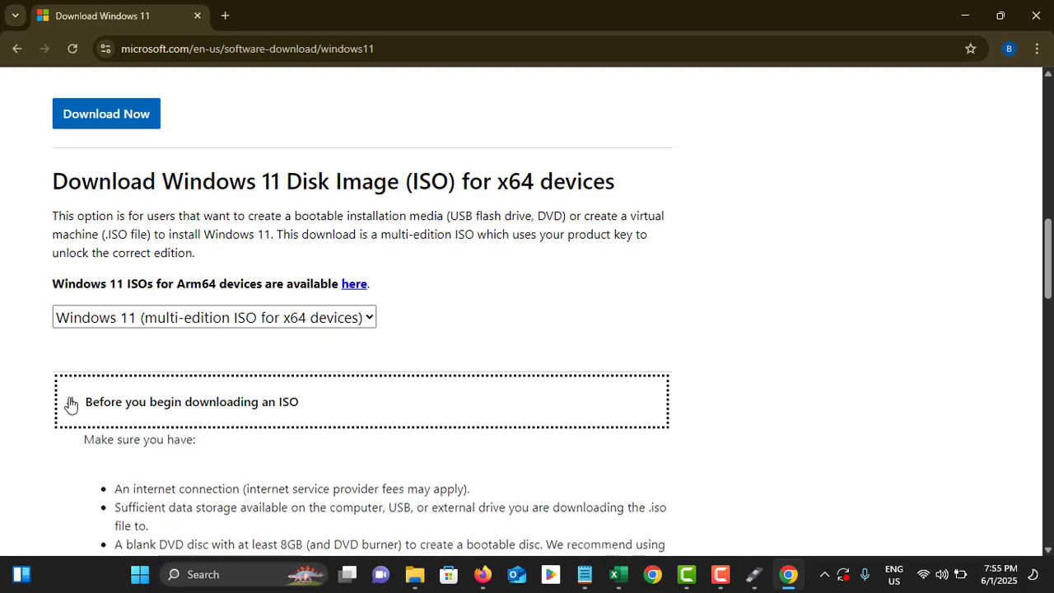
pyautogui.scroll(-2, 129, 384)
# Confirm the x64 ISO in English (United States) and download the 64-bit Win11_24H2_English_x64.iso.
pyautogui.click(119, 299)
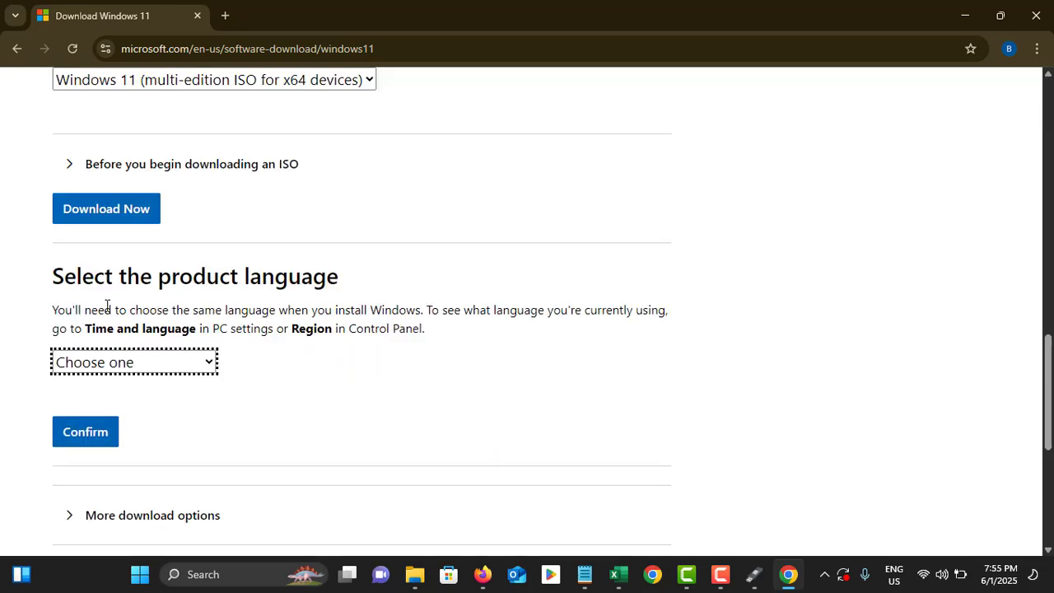
pyautogui.click(161, 364)
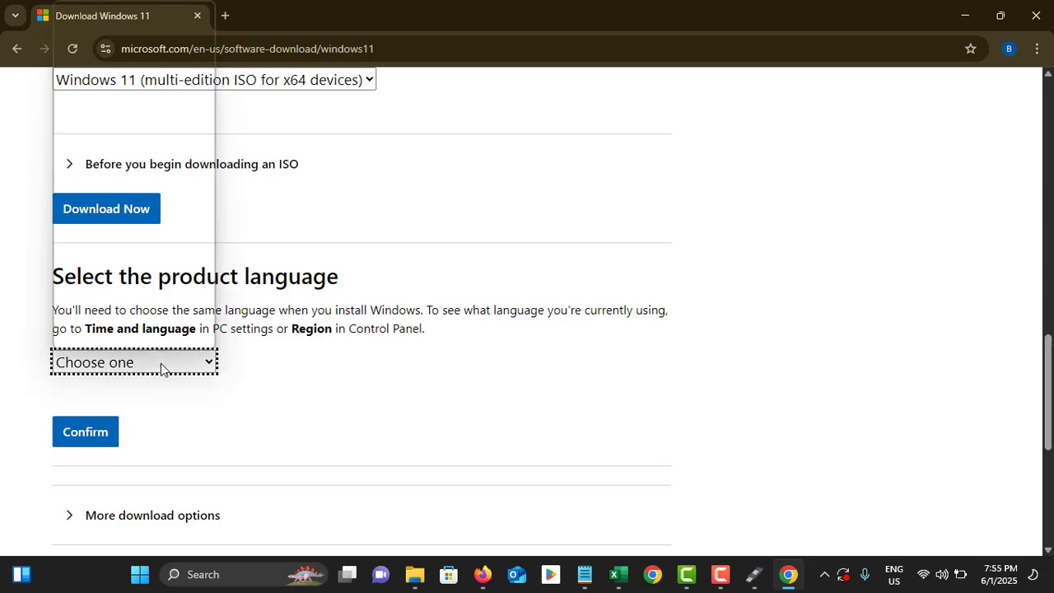
pyautogui.scroll(-7, 147, 195)
pyautogui.scroll(5, 147, 195)
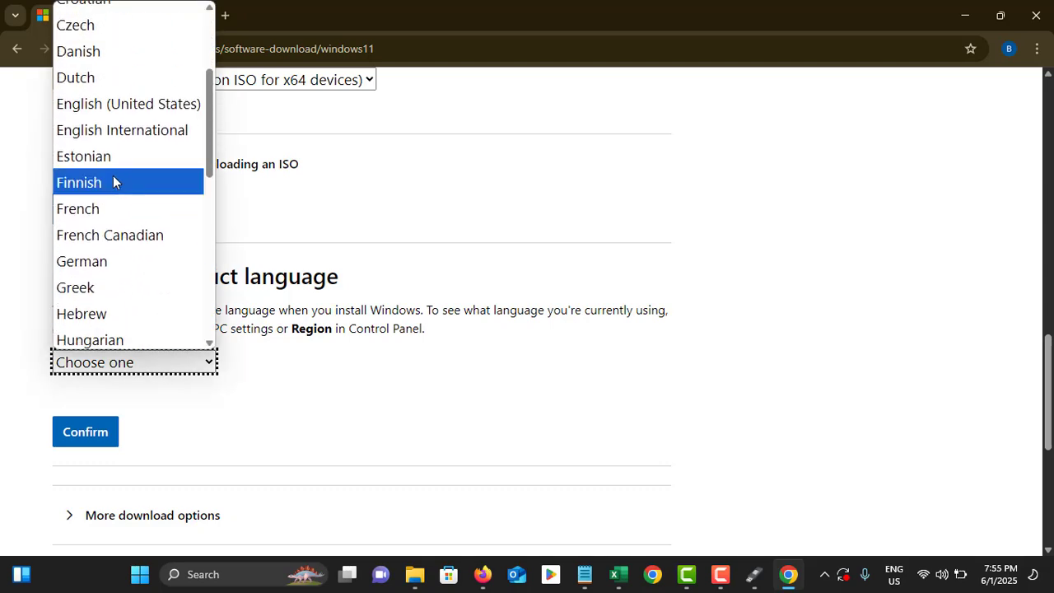
pyautogui.click(106, 104)
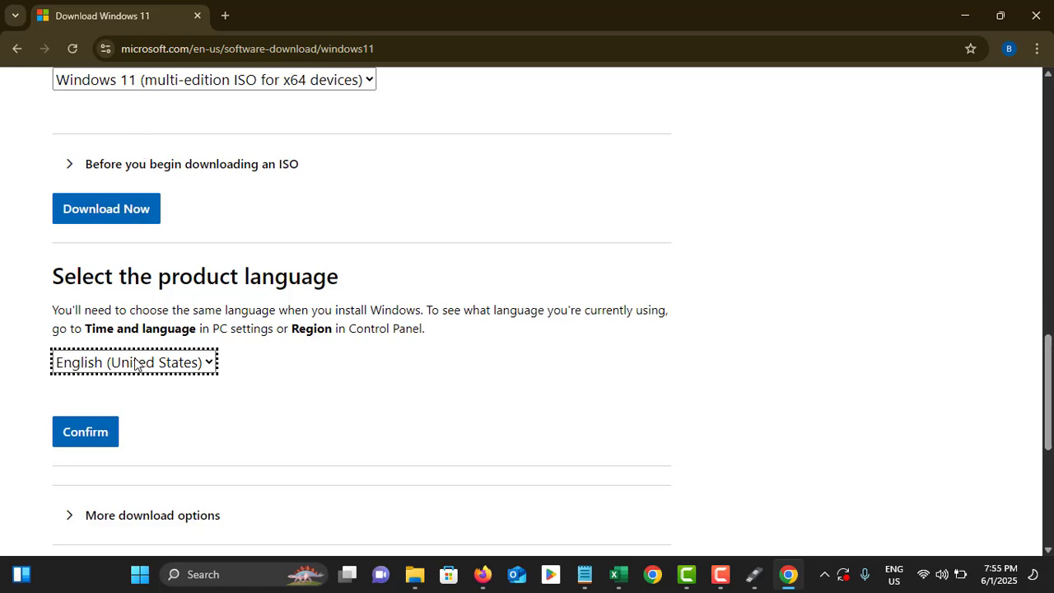
pyautogui.click(108, 430)
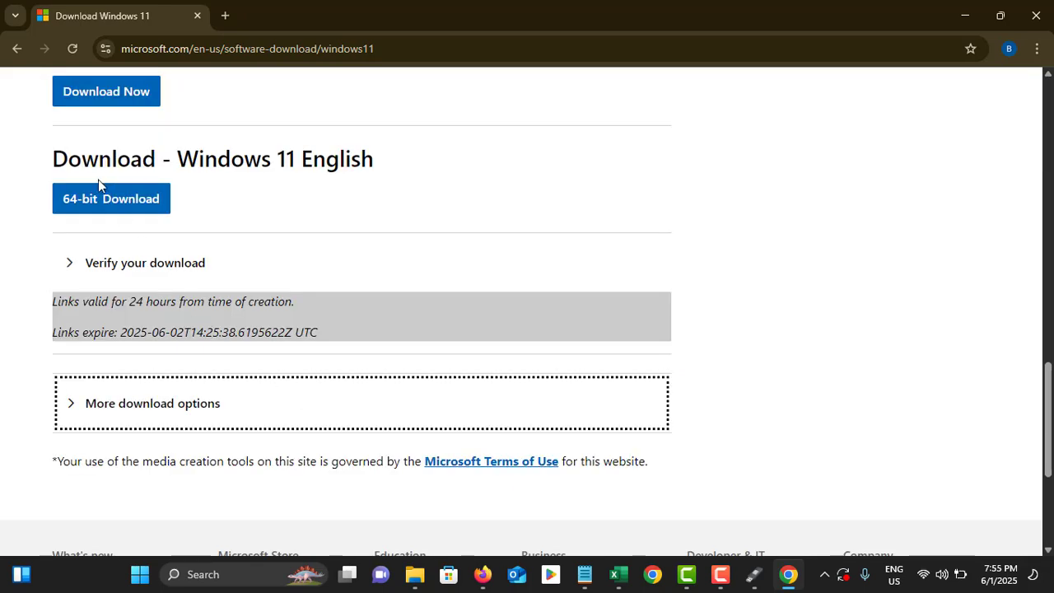
pyautogui.click(107, 202)
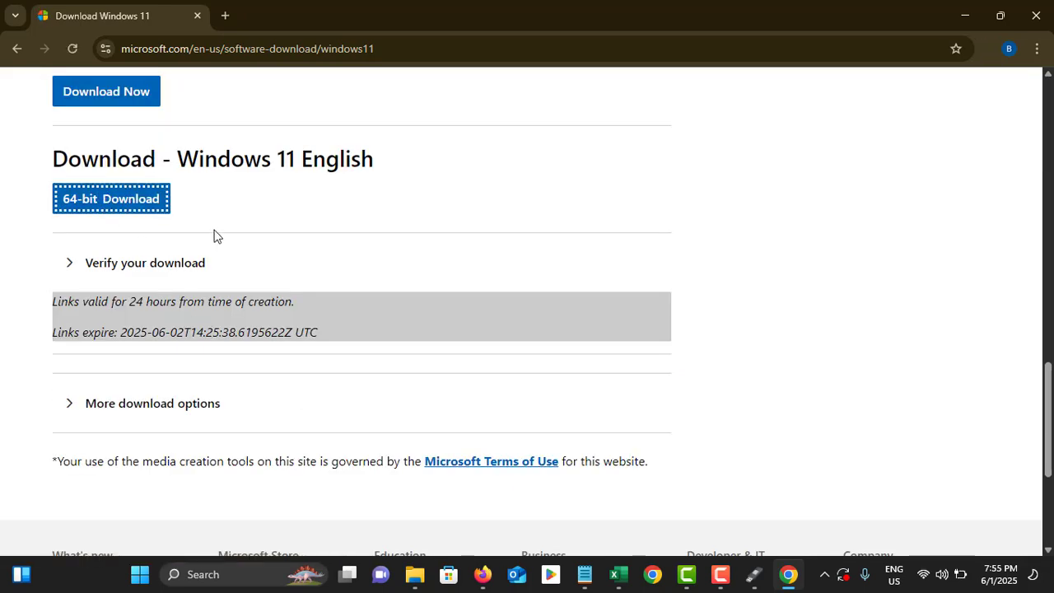
pyautogui.click(980, 51)
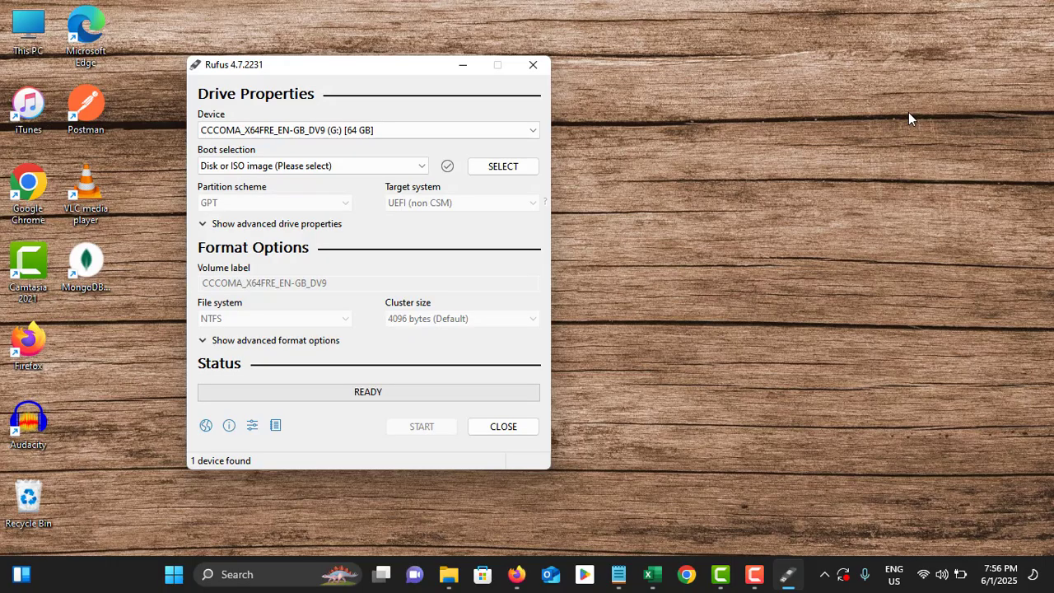
# Load Win11_EnglishInternational_x64.iso as the boot image and keep GPT as the partition scheme.
pyautogui.click(503, 168)
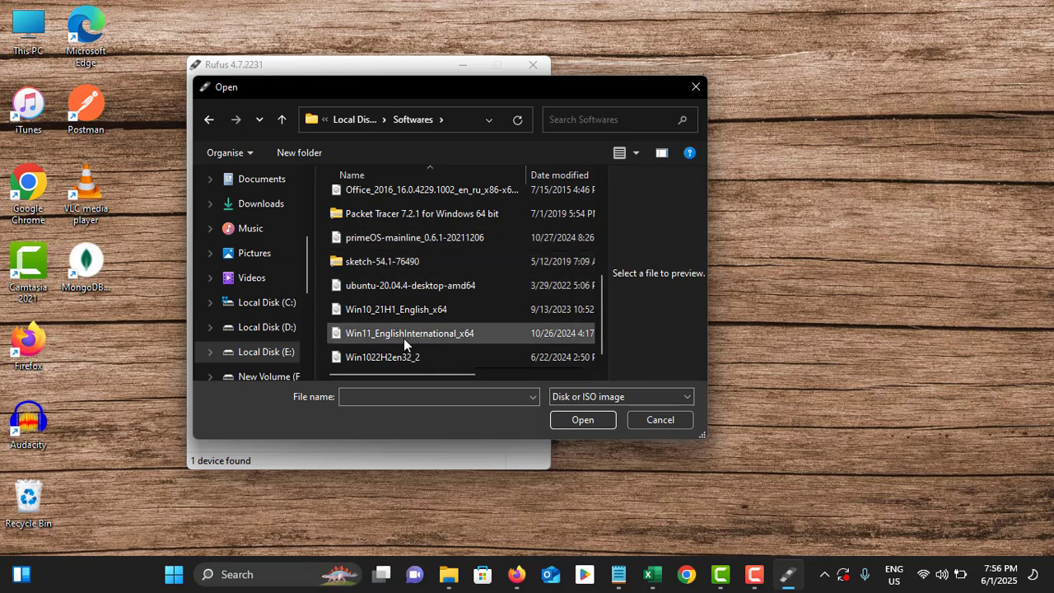
pyautogui.click(381, 336)
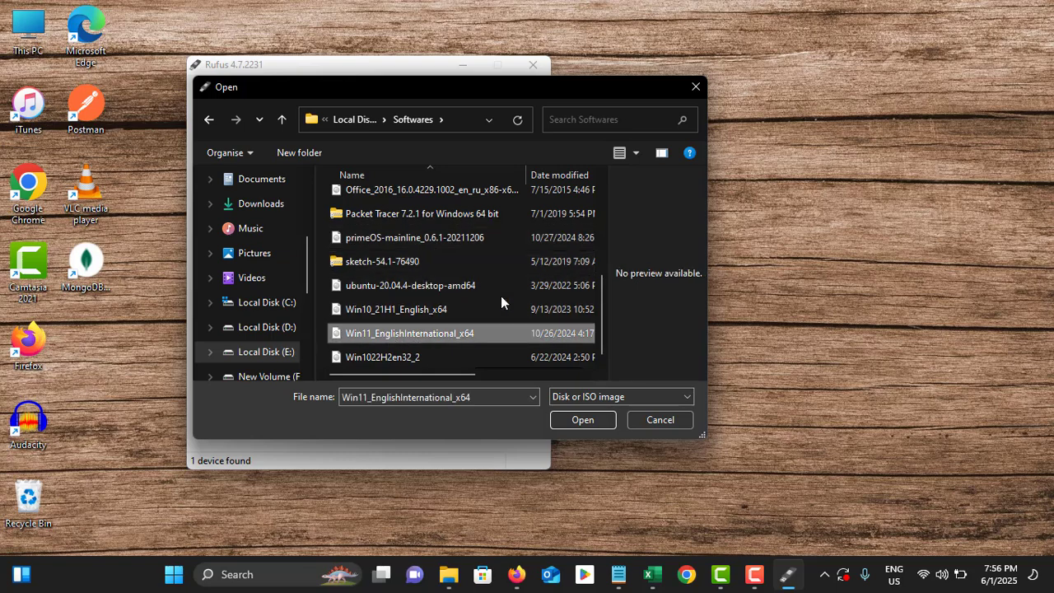
pyautogui.click(582, 419)
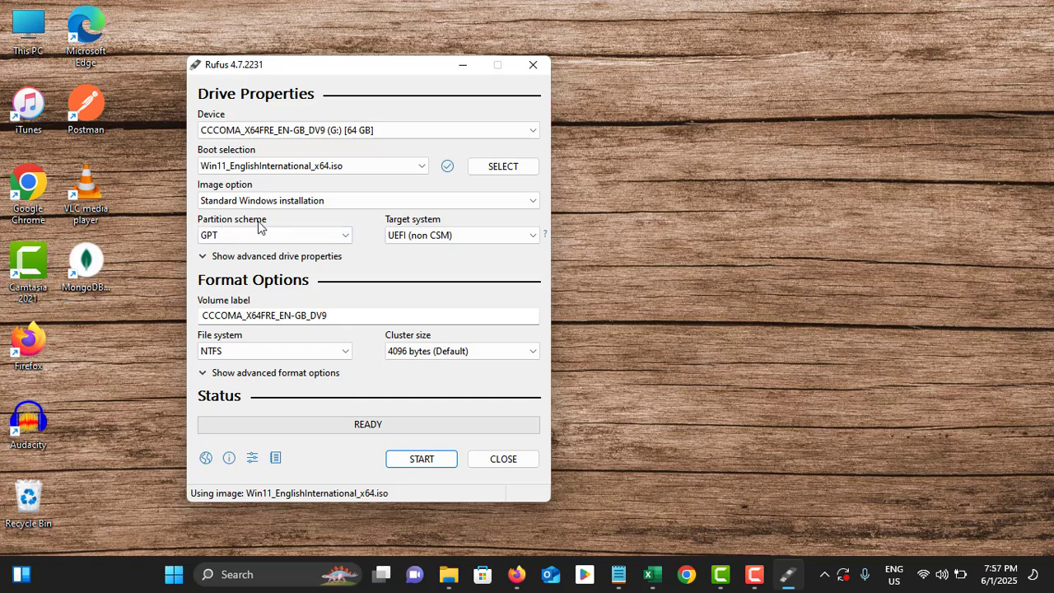
pyautogui.click(287, 235)
pyautogui.click(287, 235)
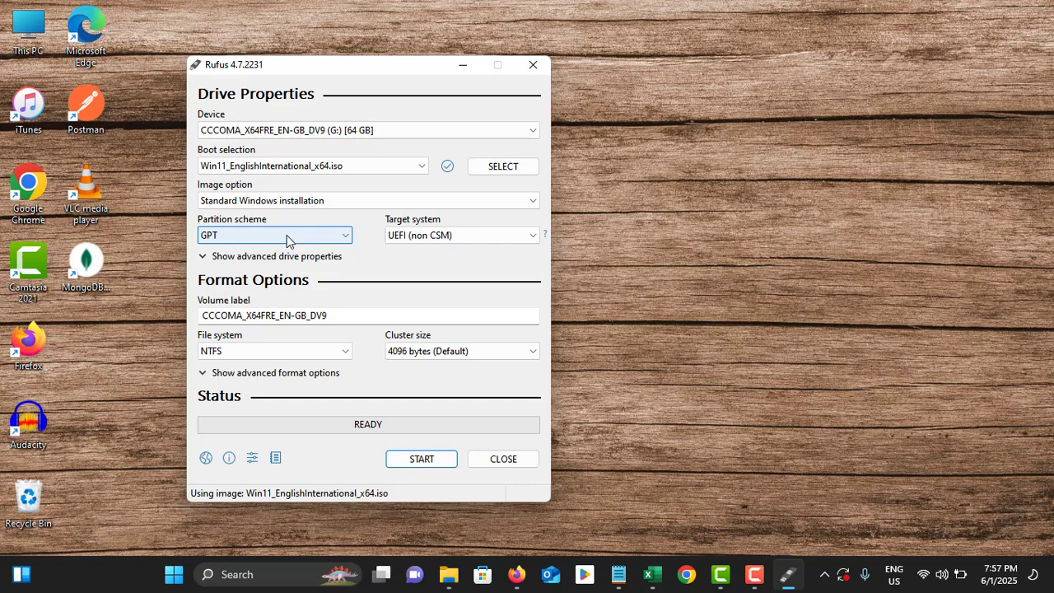
pyautogui.rightClick(177, 574)
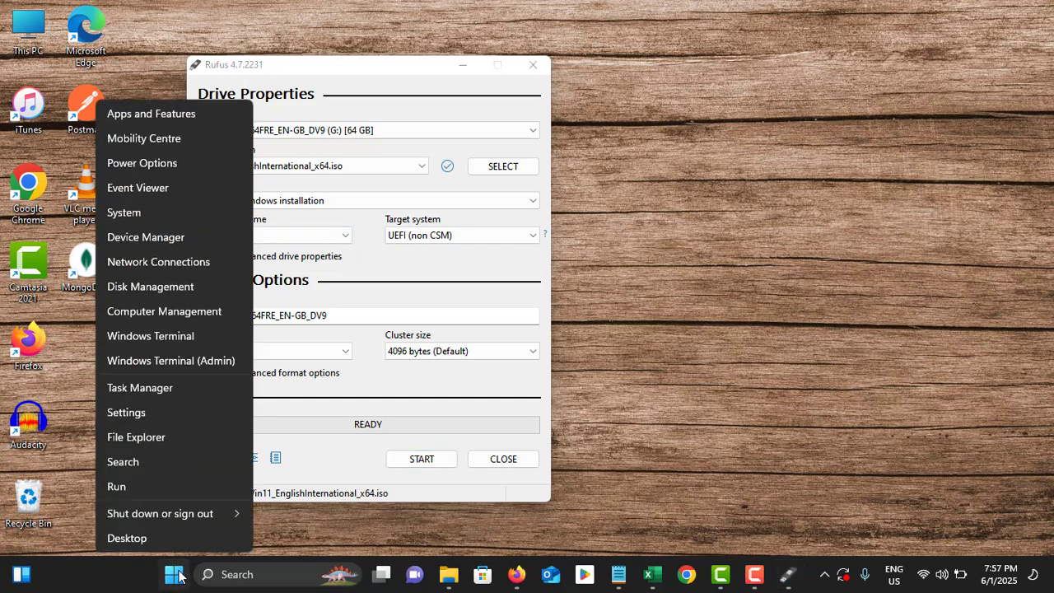
pyautogui.click(225, 286)
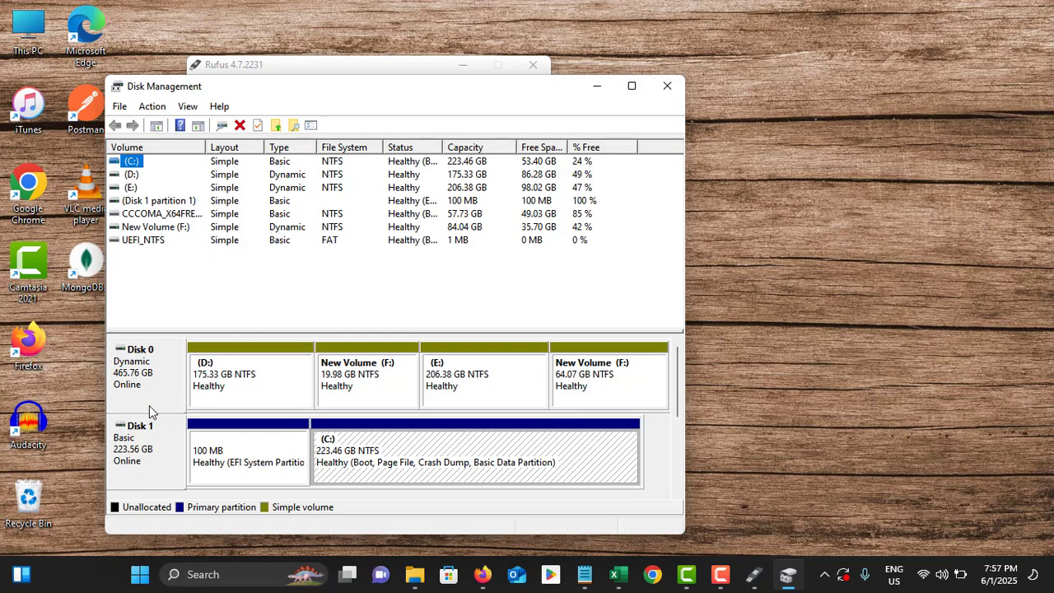
pyautogui.rightClick(146, 444)
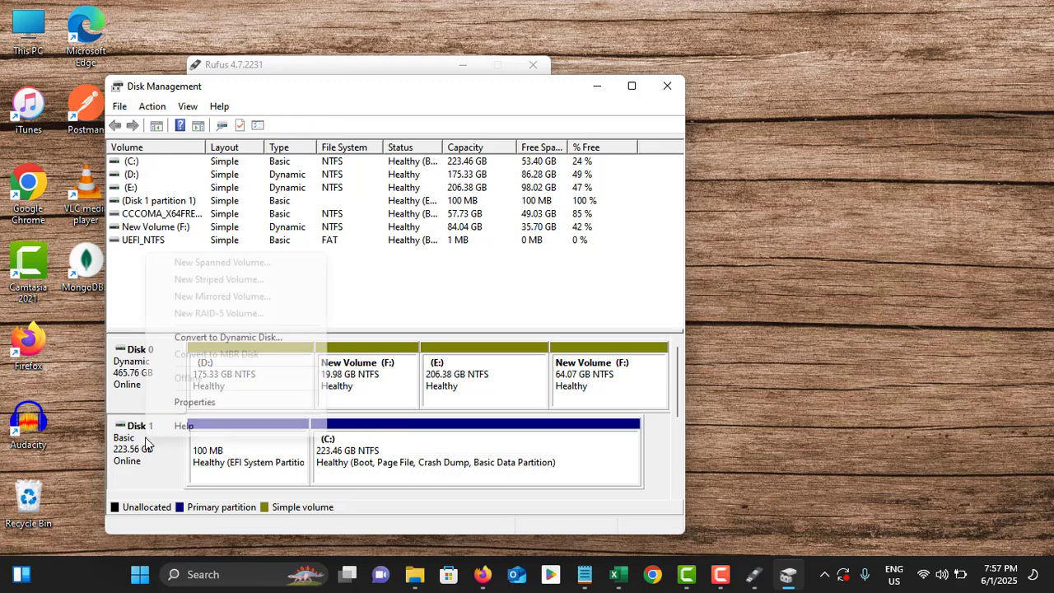
pyautogui.click(194, 403)
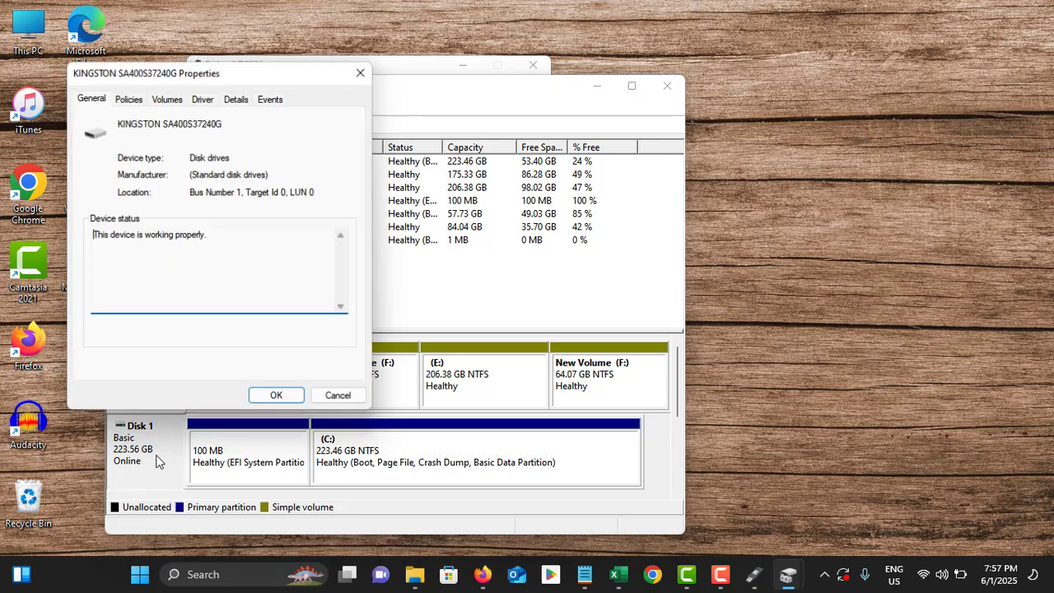
pyautogui.click(173, 106)
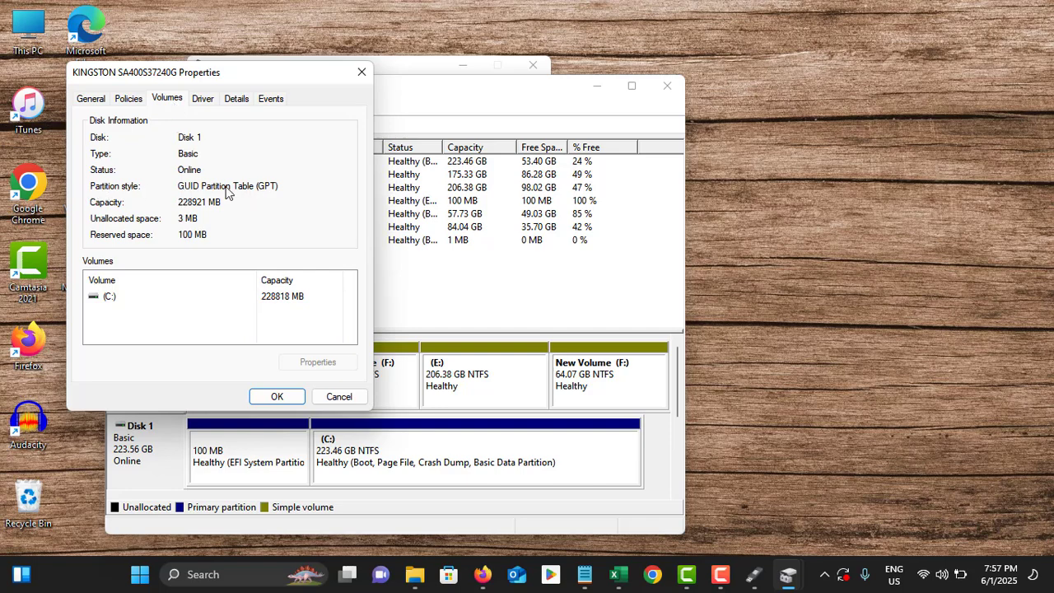
pyautogui.click(340, 395)
# Back in Rufus, confirm GPT partition scheme and NTFS file system, then start writing.
pyautogui.click(667, 88)
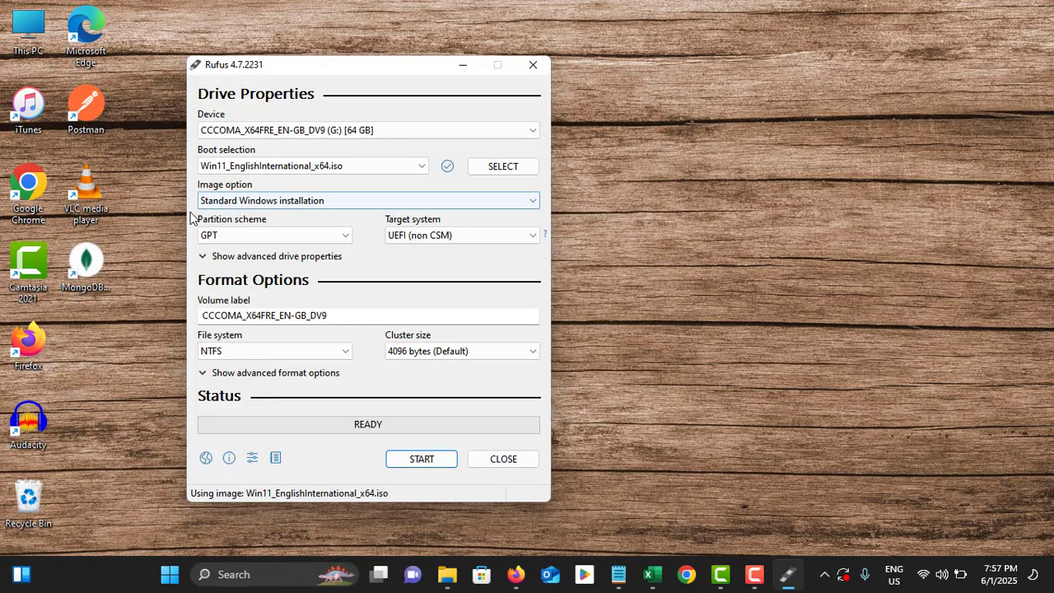
pyautogui.click(252, 238)
pyautogui.click(248, 261)
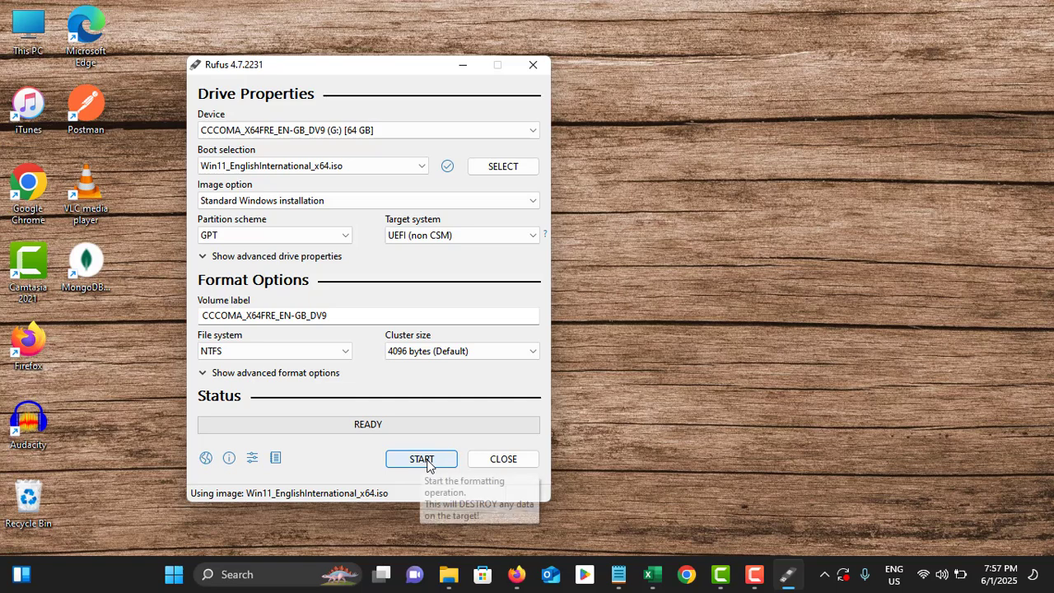
pyautogui.click(295, 349)
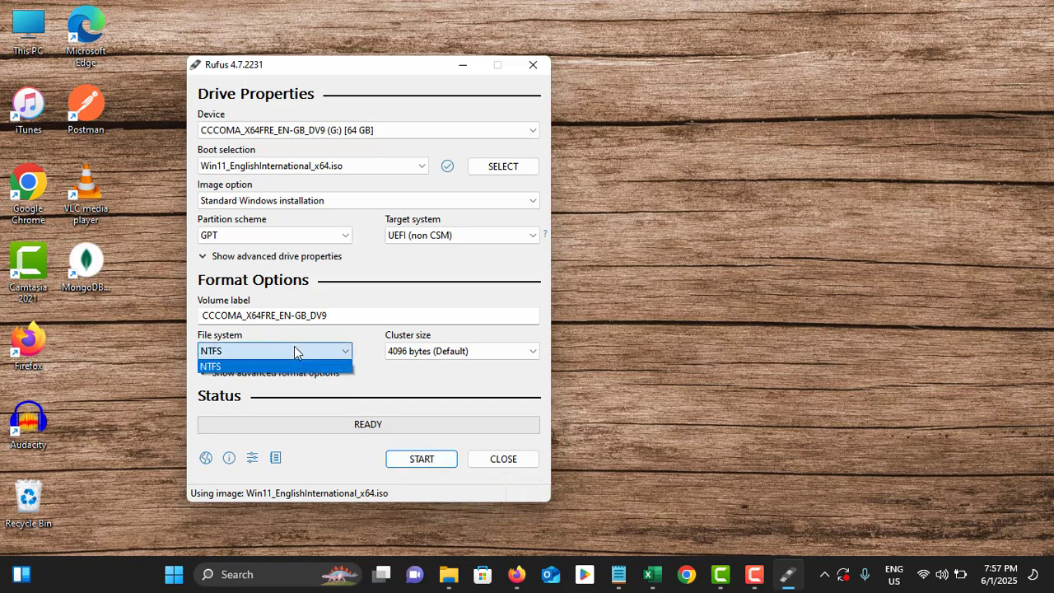
pyautogui.click(294, 346)
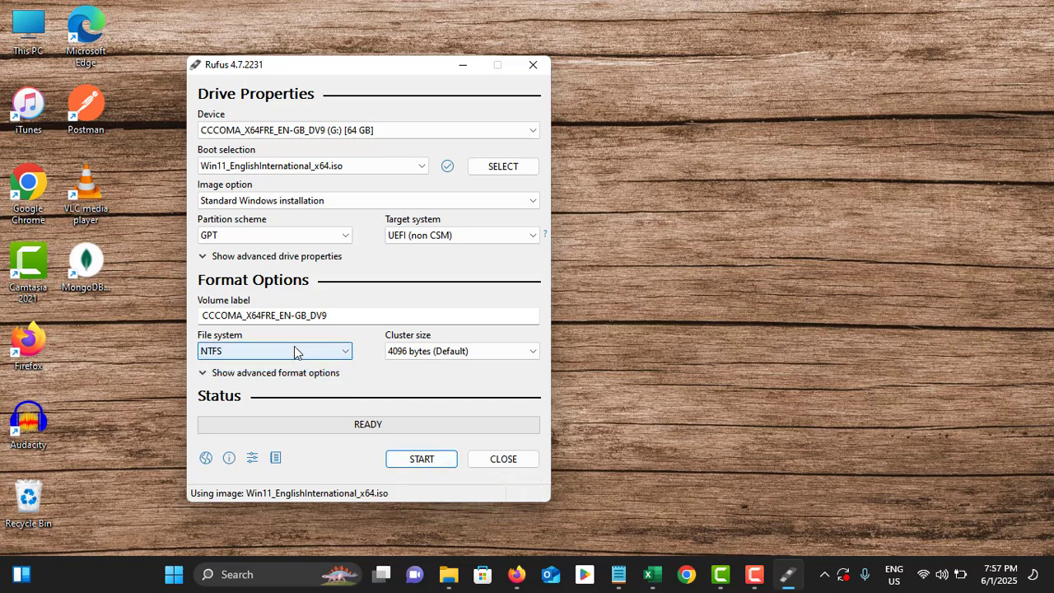
pyautogui.click(421, 460)
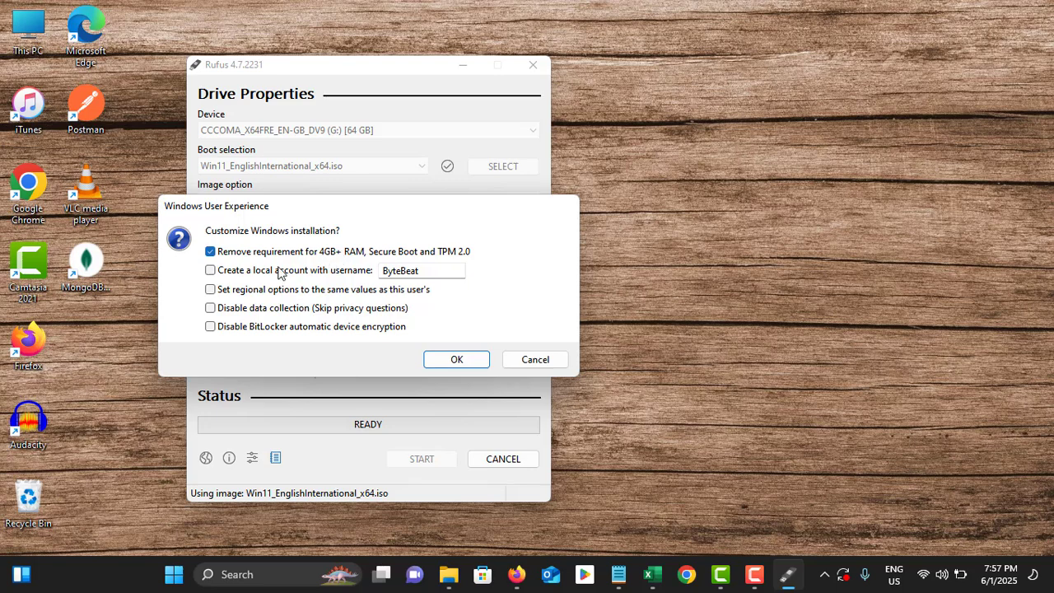
# Keep the 4GB+ RAM, Secure Boot and TPM 2.0 bypass enabled and accept erasing drive G:.
pyautogui.click(210, 252)
pyautogui.click(210, 253)
pyautogui.click(470, 362)
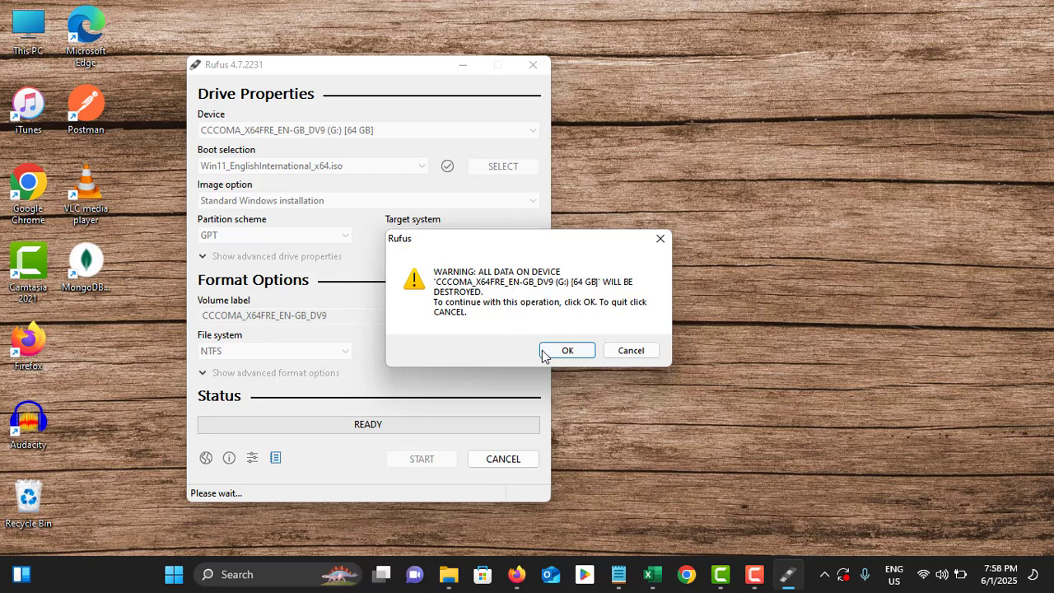
pyautogui.click(567, 353)
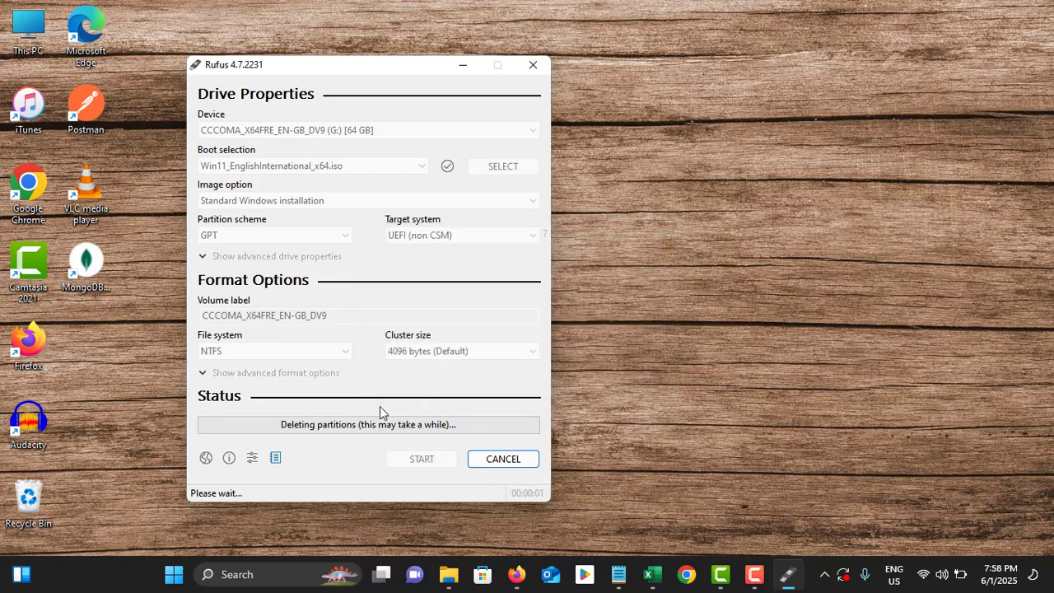